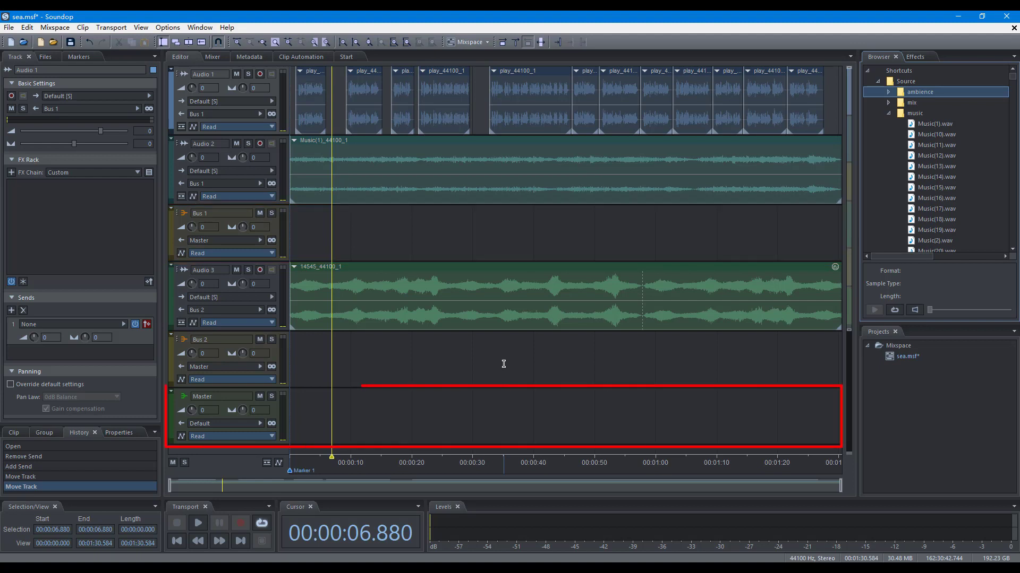
- Insert a new empty audio track, Audio 7, directly below Audio 1
key(ctrl+t)
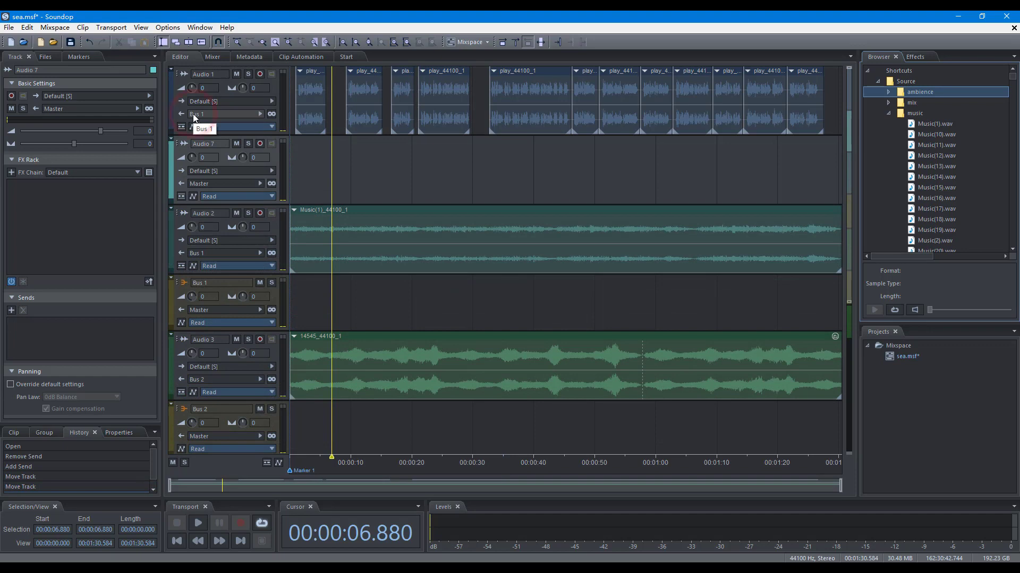
- Bring up Audio 7's lane commands and its Track submenu with Add Tracks and Delete Empty Tracks
click(61, 28)
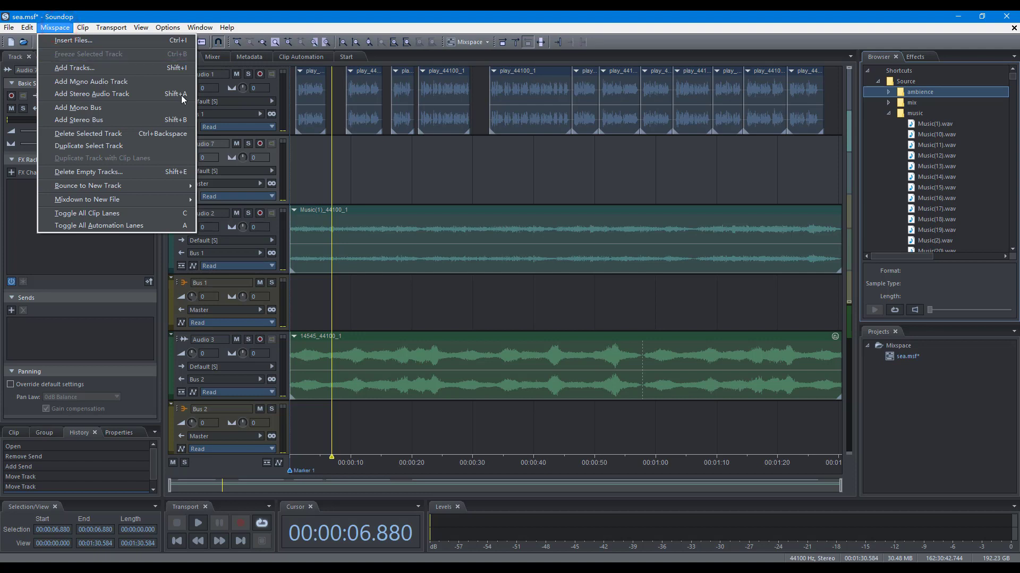
right_click(275, 157)
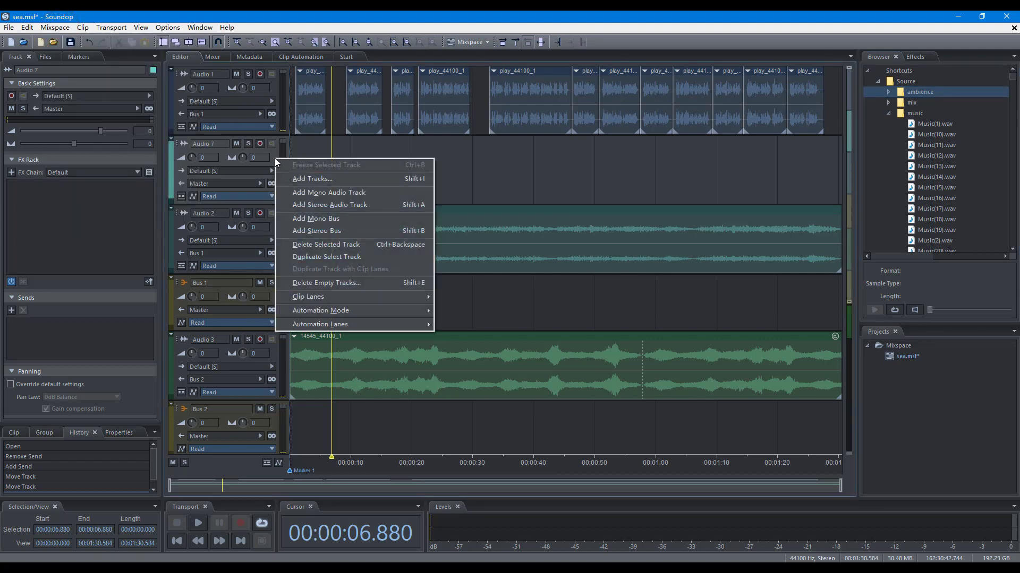
right_click(471, 189)
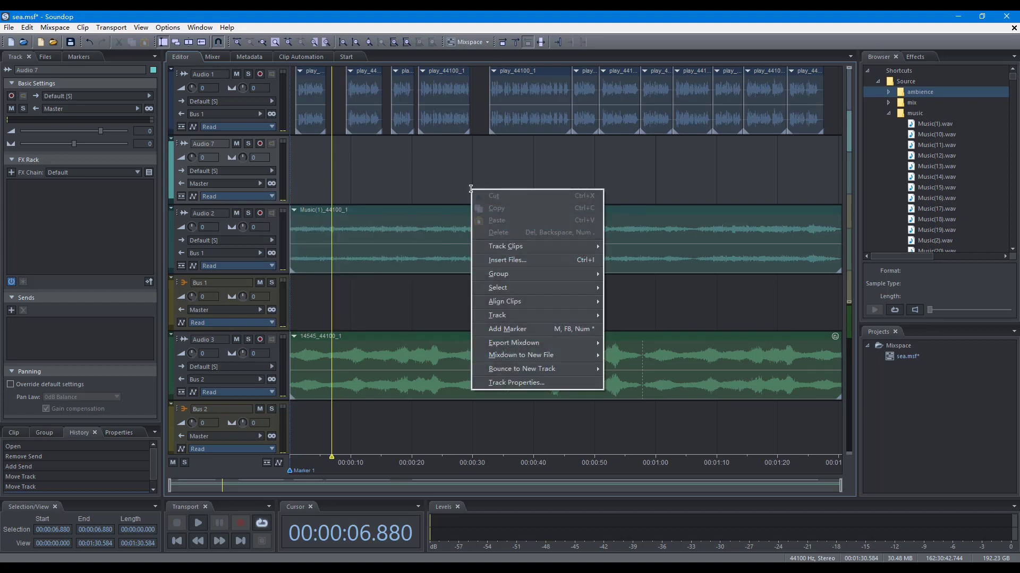
mouse_move(521, 316)
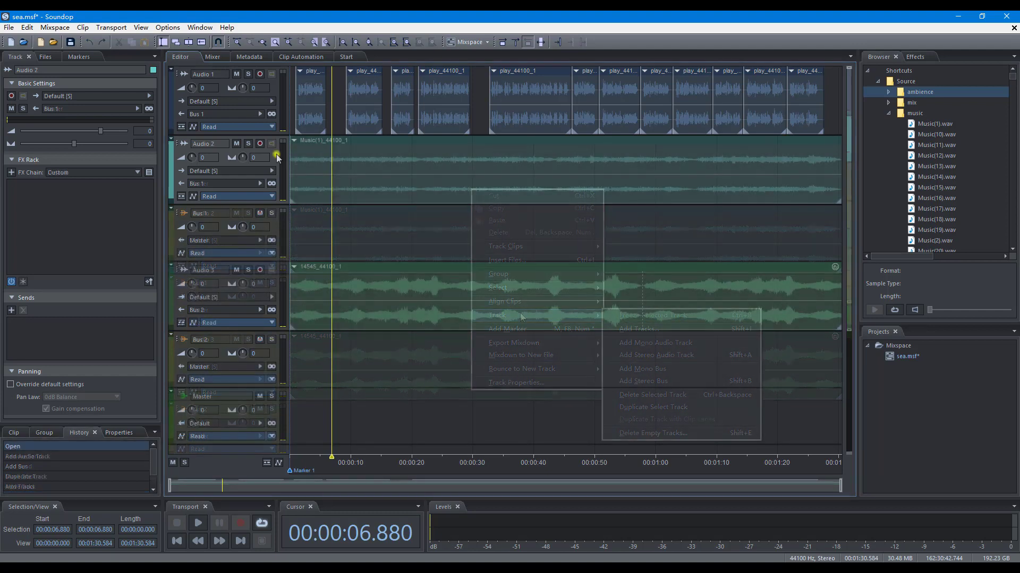
- Add a stereo audio track and a stereo bus, and duplicate Audio 2
right_click(274, 155)
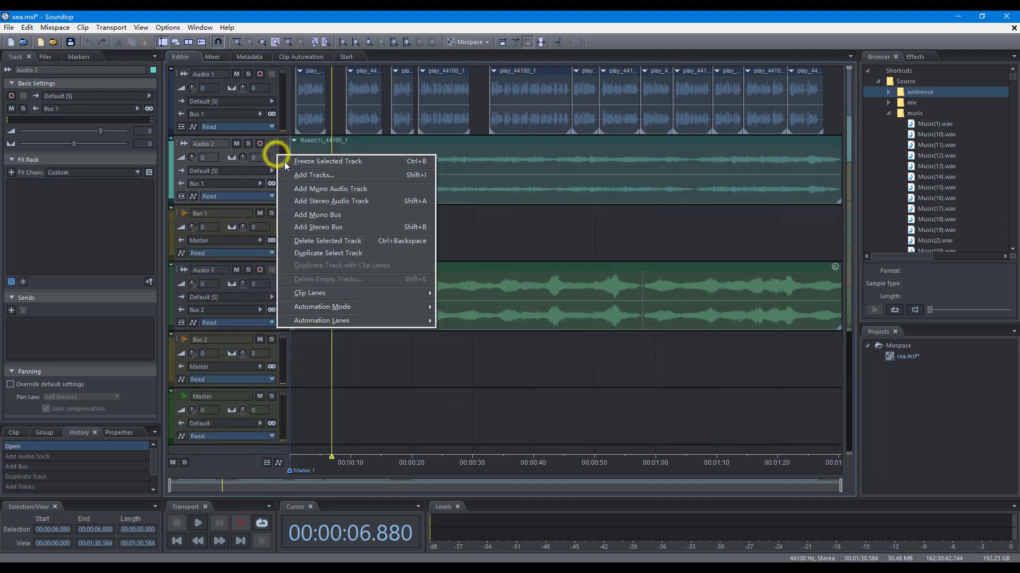
click(321, 201)
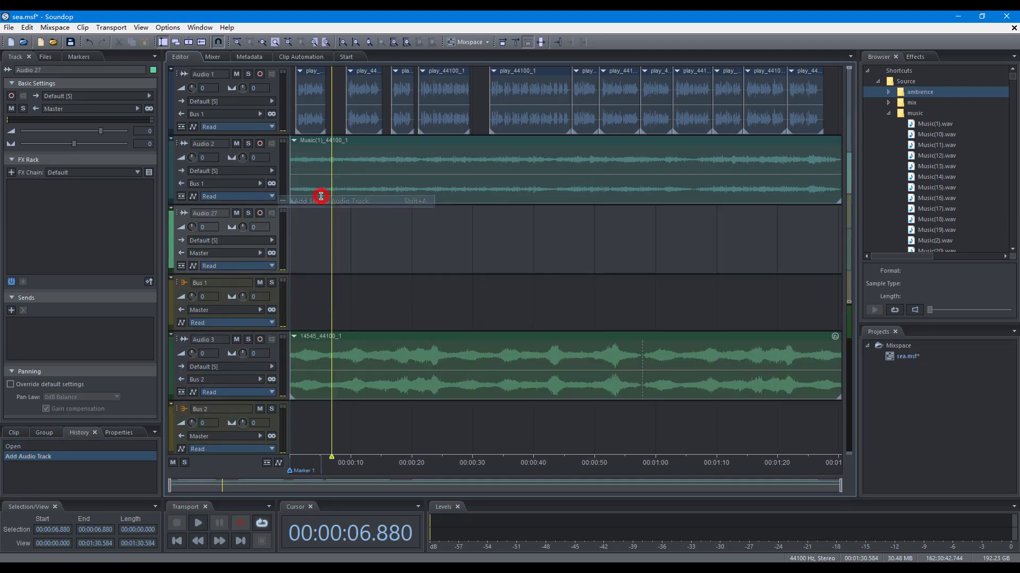
right_click(273, 154)
click(318, 224)
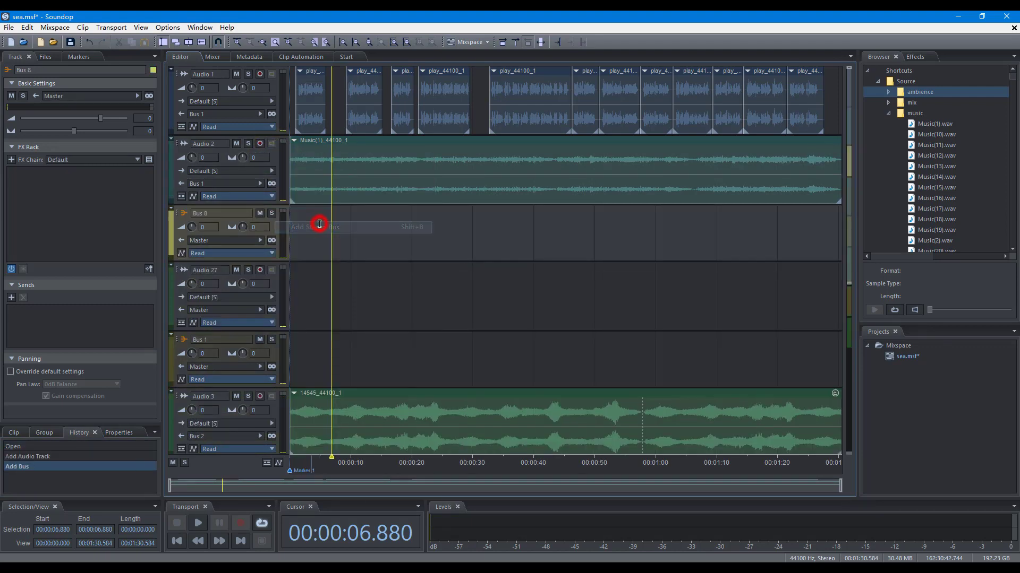
right_click(272, 154)
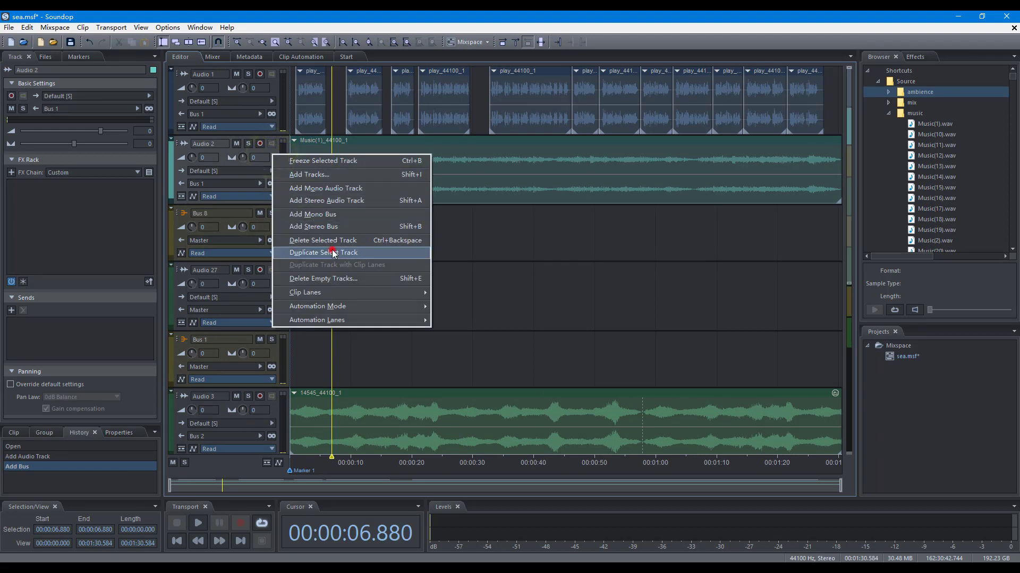
click(330, 251)
- Add a batch of new tracks with Add Tracks, then delete Audio 2
right_click(274, 155)
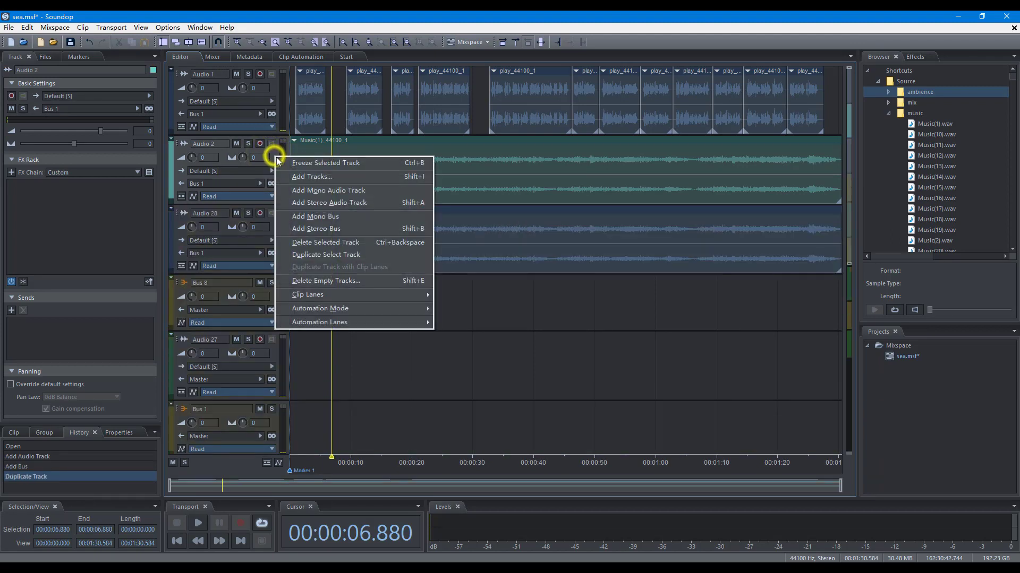
click(303, 177)
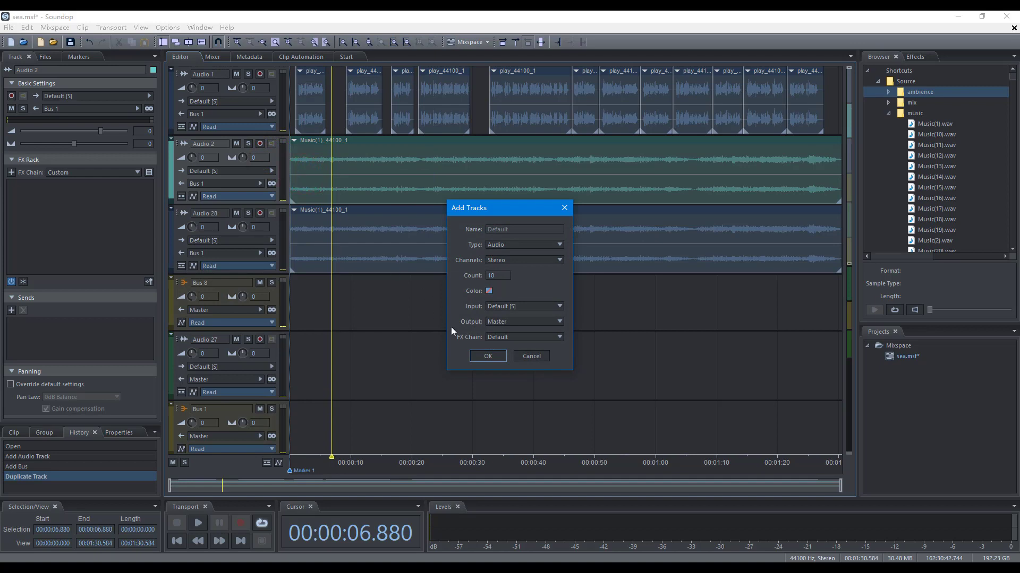
click(483, 359)
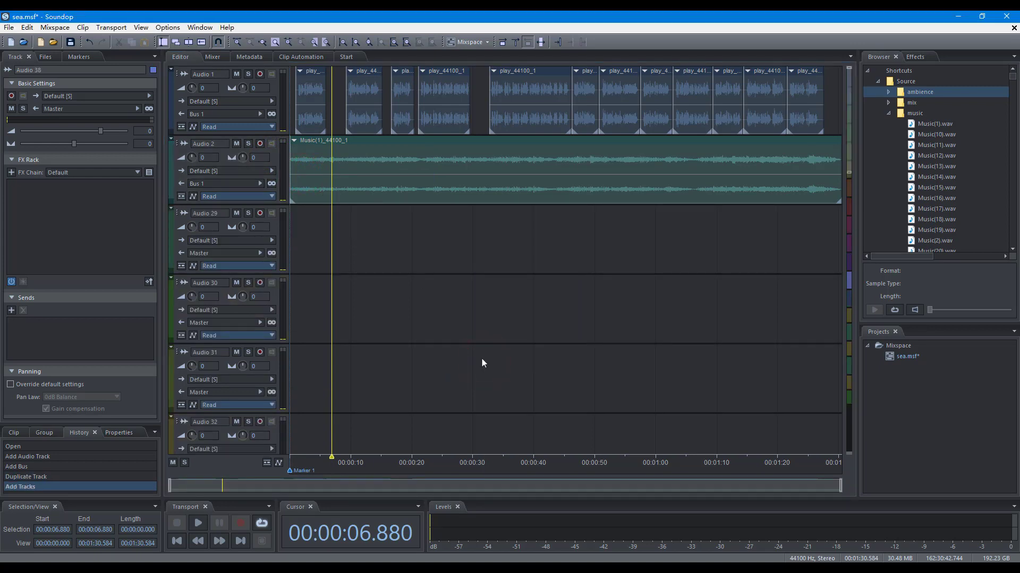
right_click(272, 156)
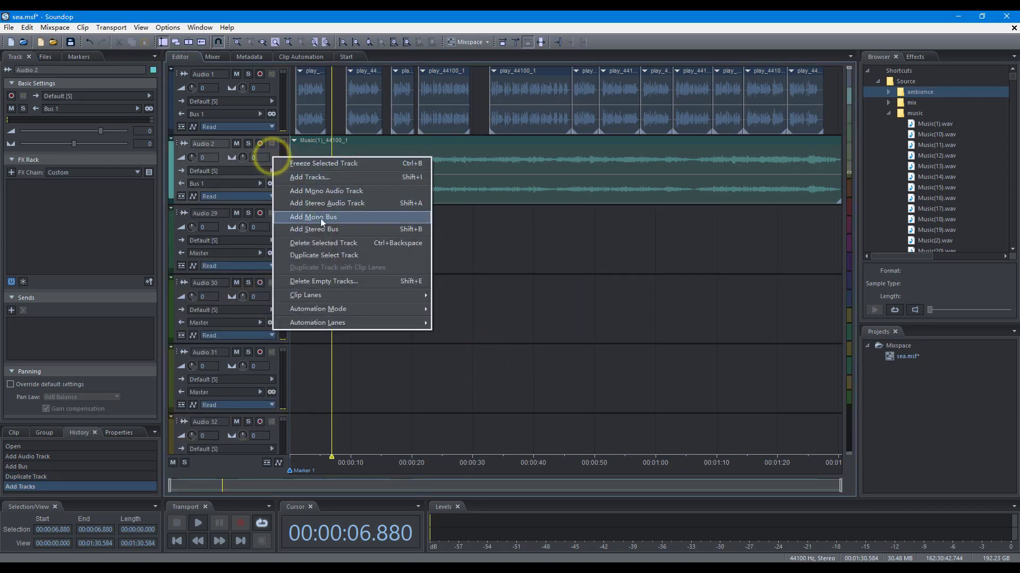
click(338, 240)
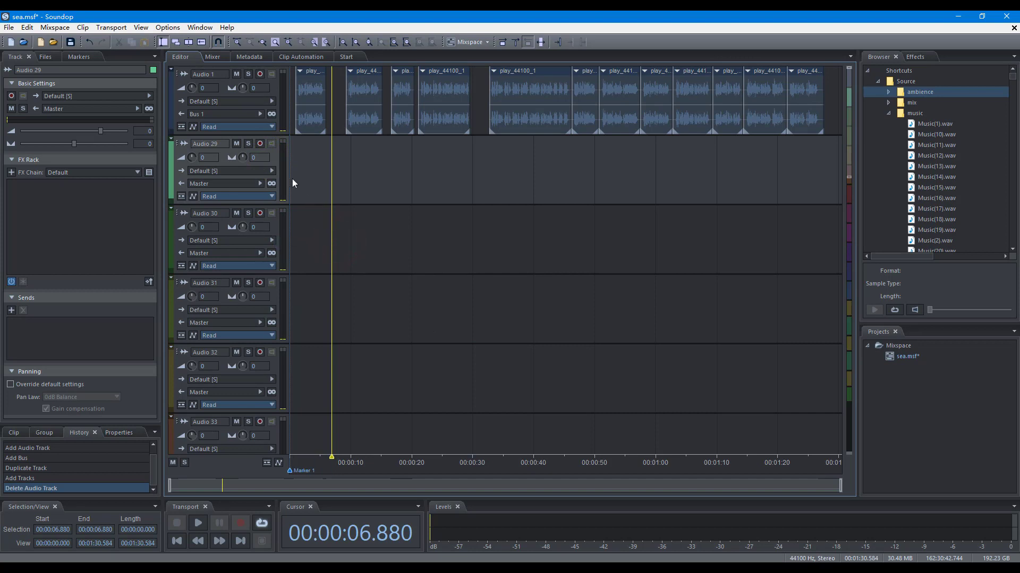
- Delete all empty tracks and unused buses
right_click(275, 155)
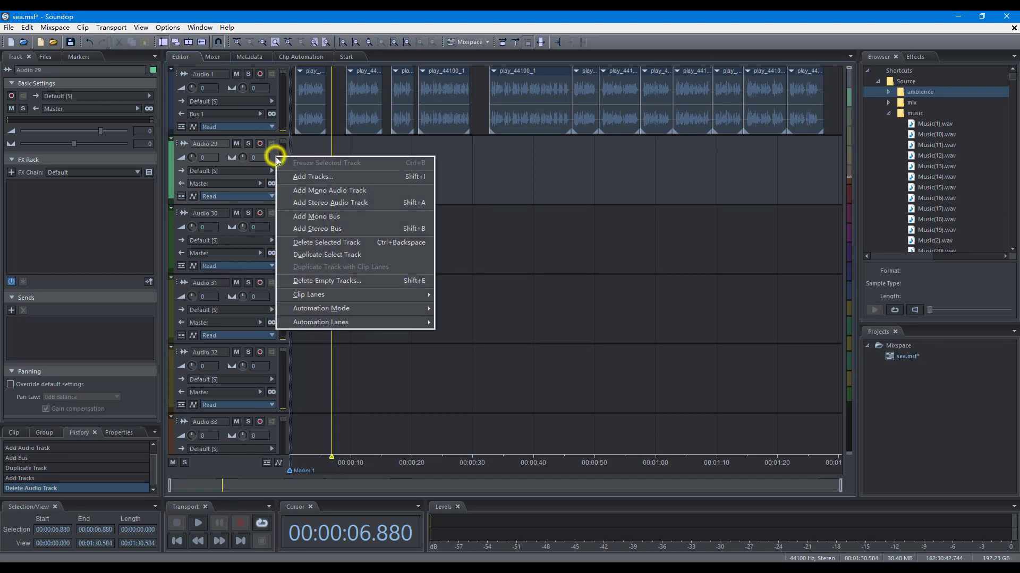
click(348, 279)
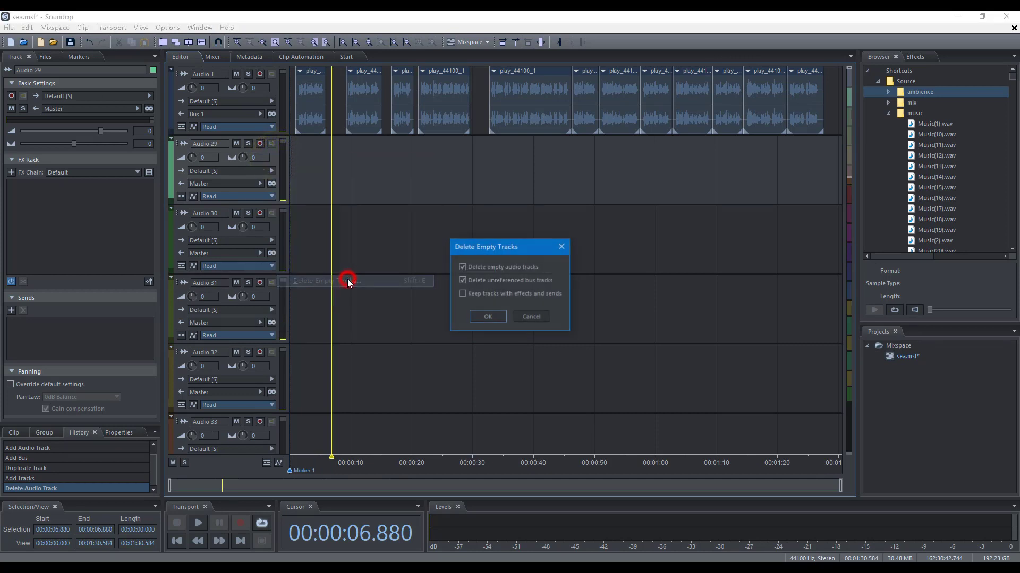
click(483, 317)
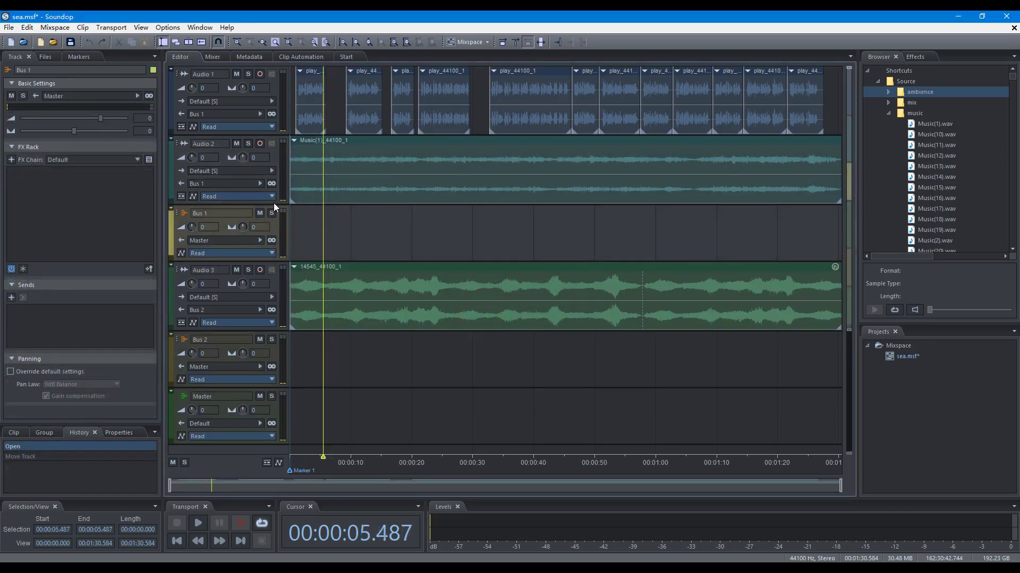
- Move Audio 2 below Bus 1, resize and collapse it, then zoom the editor to Audio 2
click(179, 143)
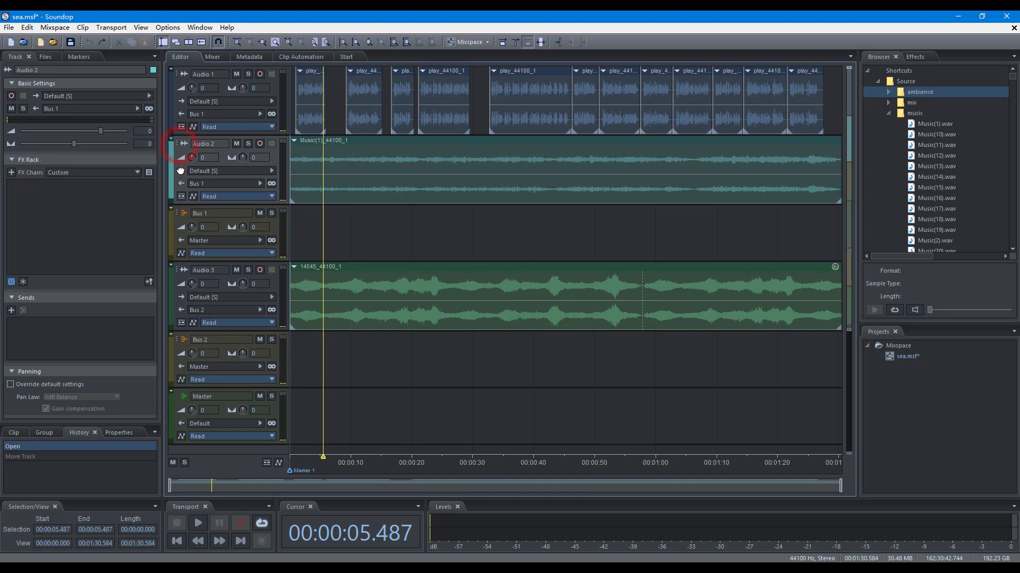
drag(172, 261, 171, 261)
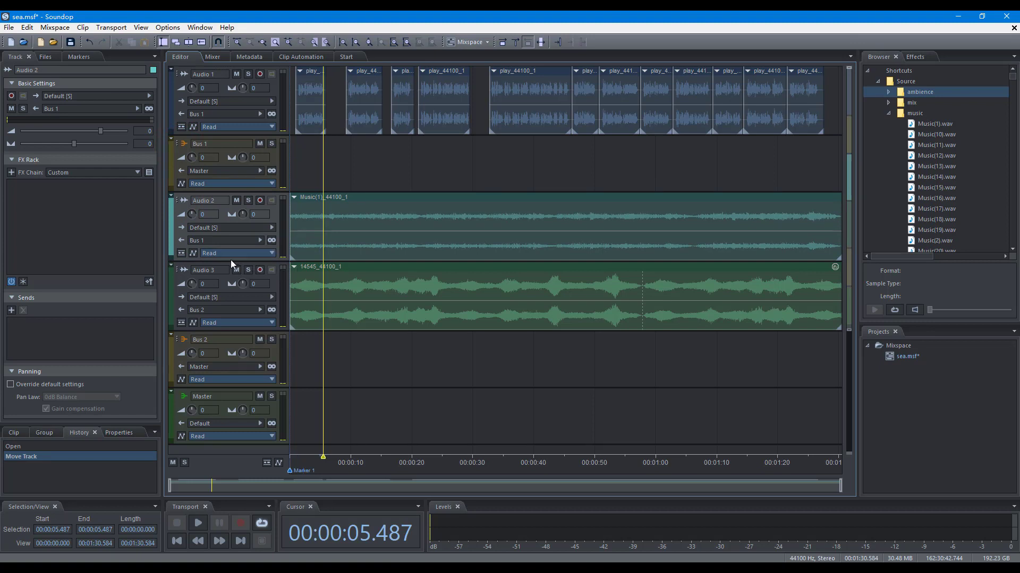
drag(231, 260, 234, 302)
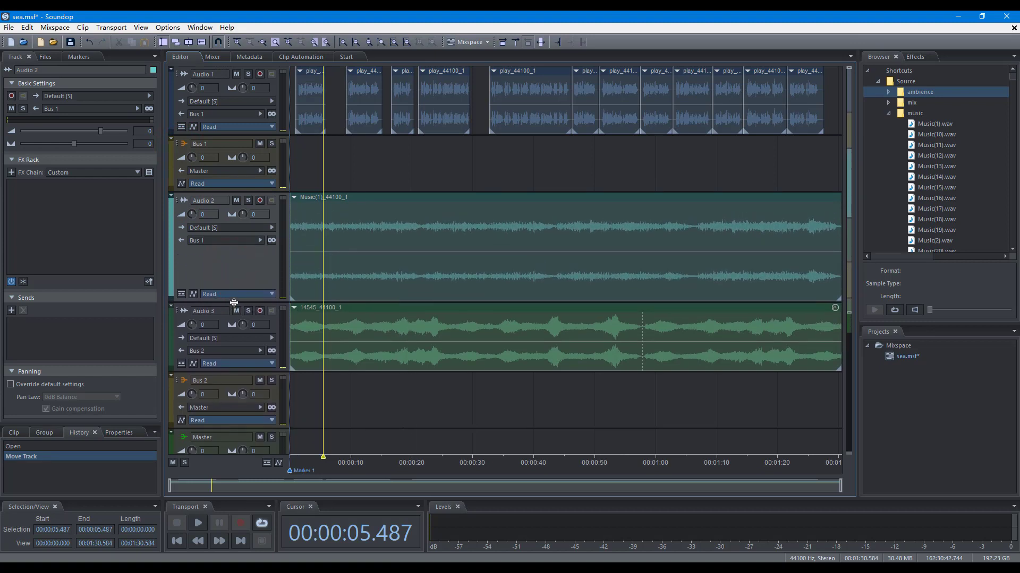
click(171, 196)
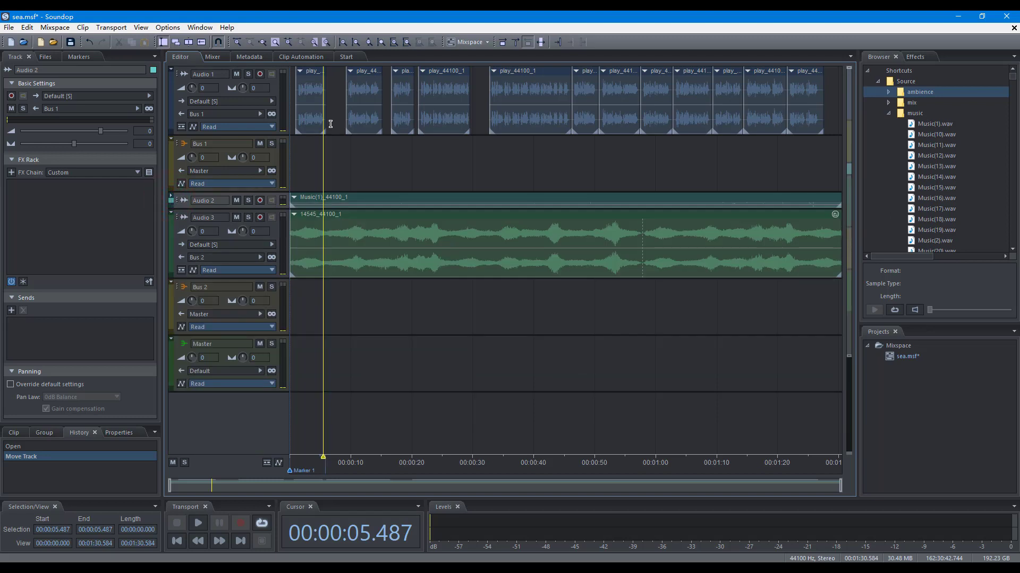
click(394, 43)
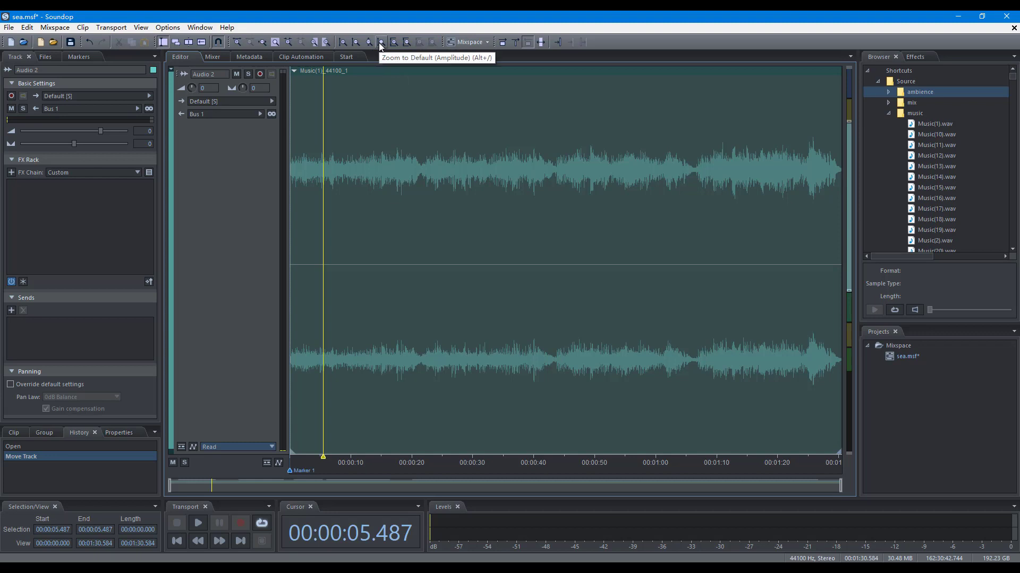
- Zoom back out vertically so all six tracks show at normal height
click(379, 42)
click(379, 42)
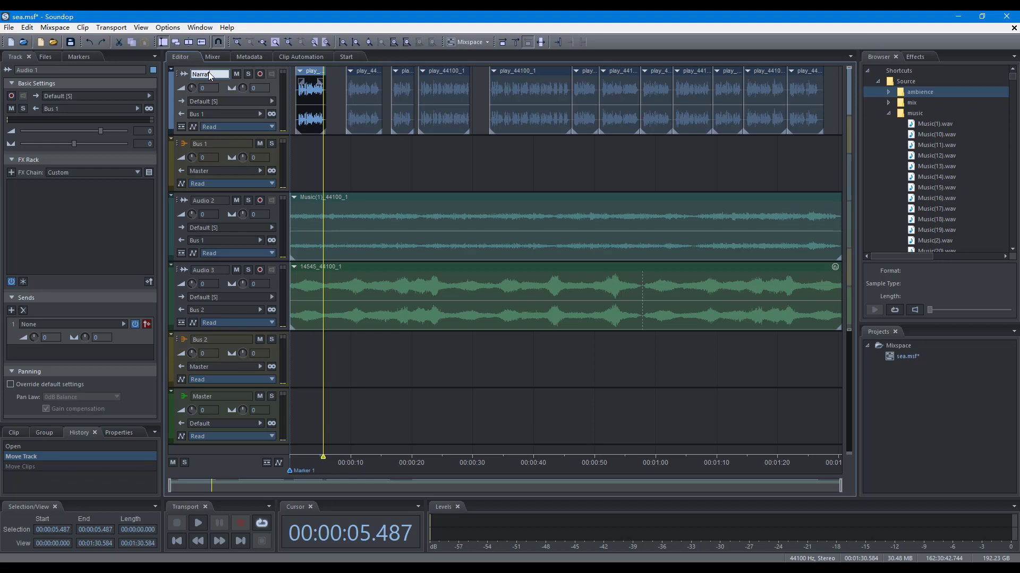
- Confirm the first track's name as Narration and set its track colour to orange
key(Return)
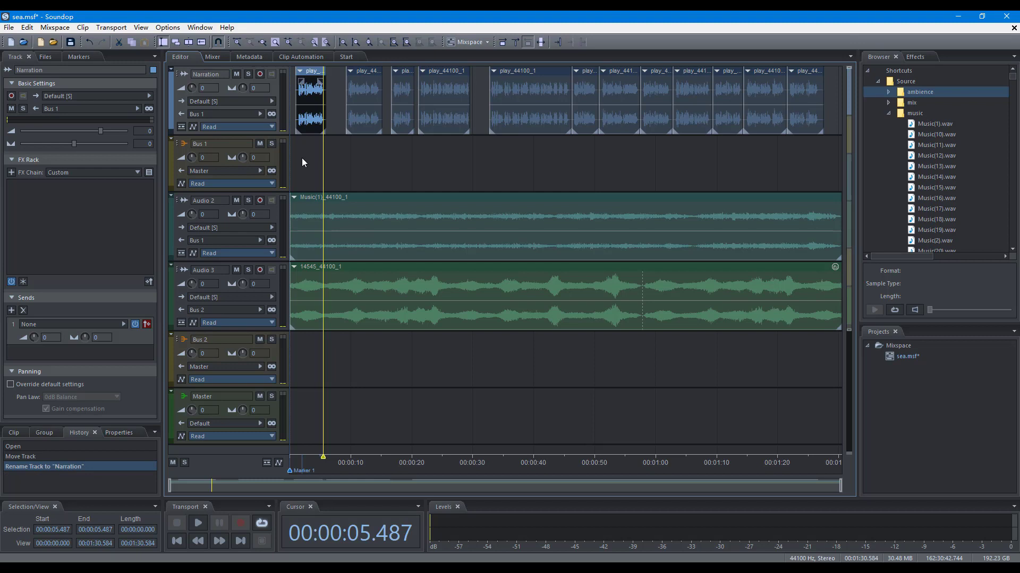
click(153, 69)
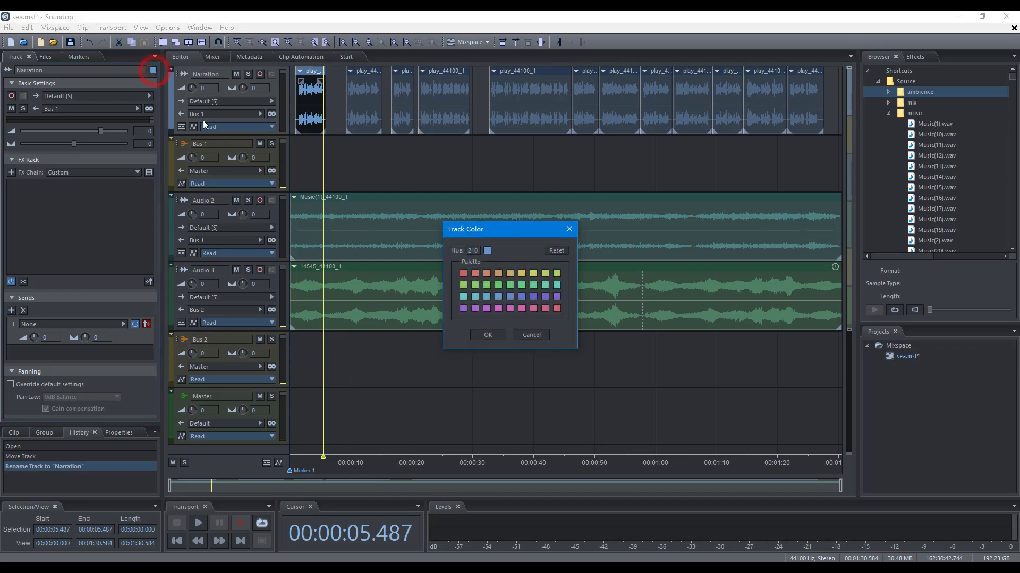
click(476, 283)
click(488, 335)
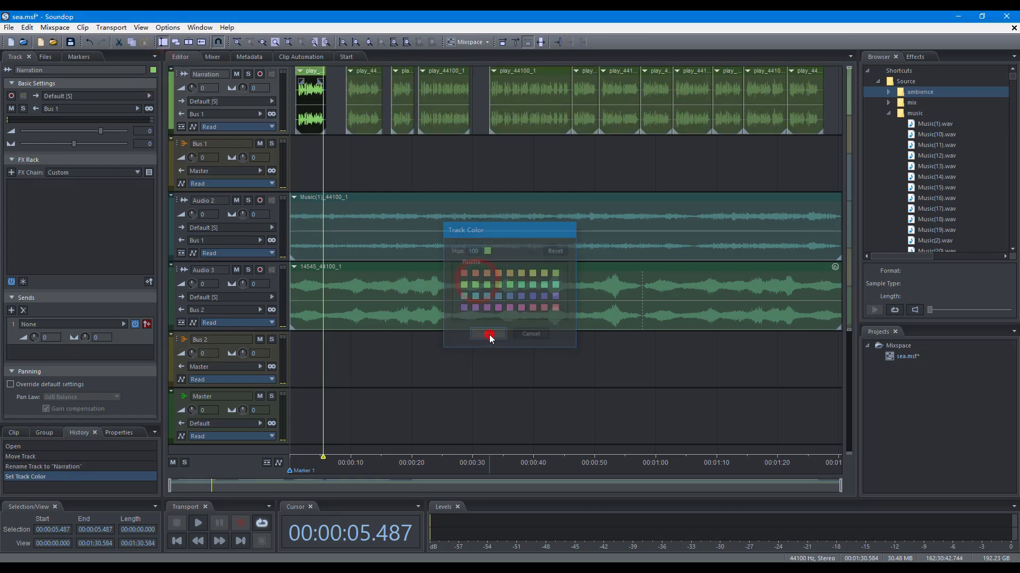
click(172, 103)
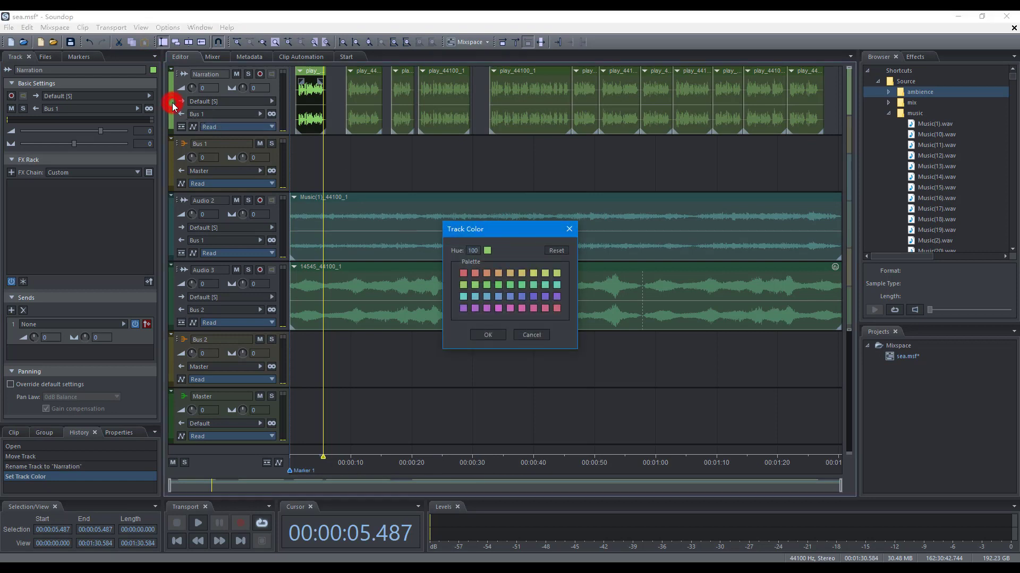
click(487, 273)
click(488, 334)
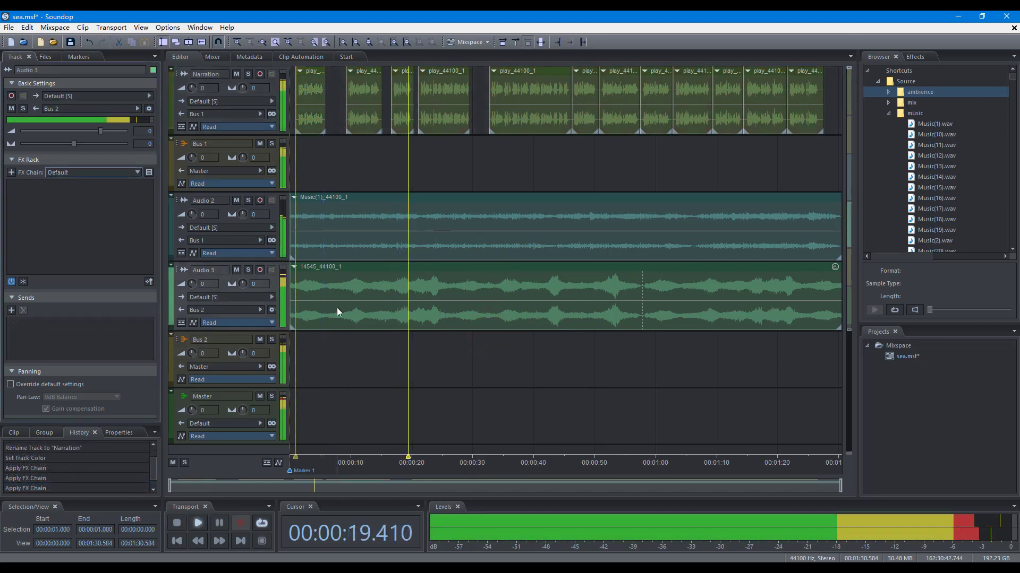
- Set Audio 3's volume to -19.1, pan to L45, and load the Backing Vocal FX chain
click(149, 109)
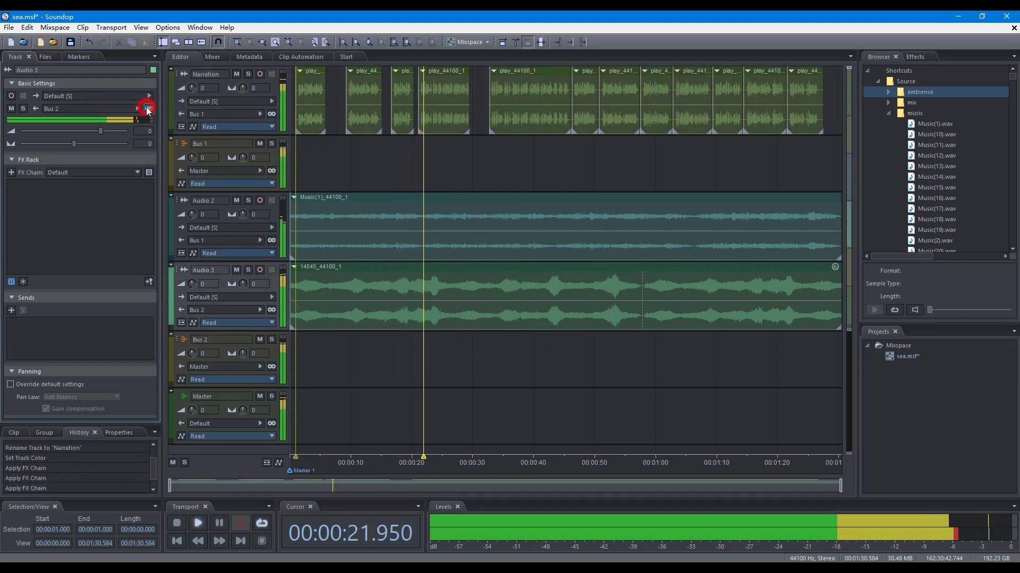
click(68, 131)
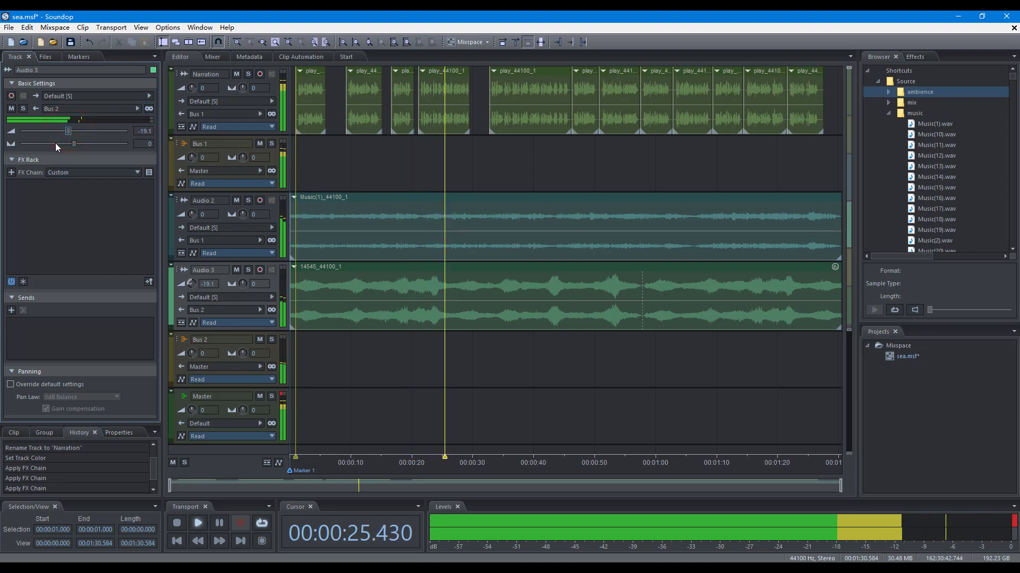
click(51, 143)
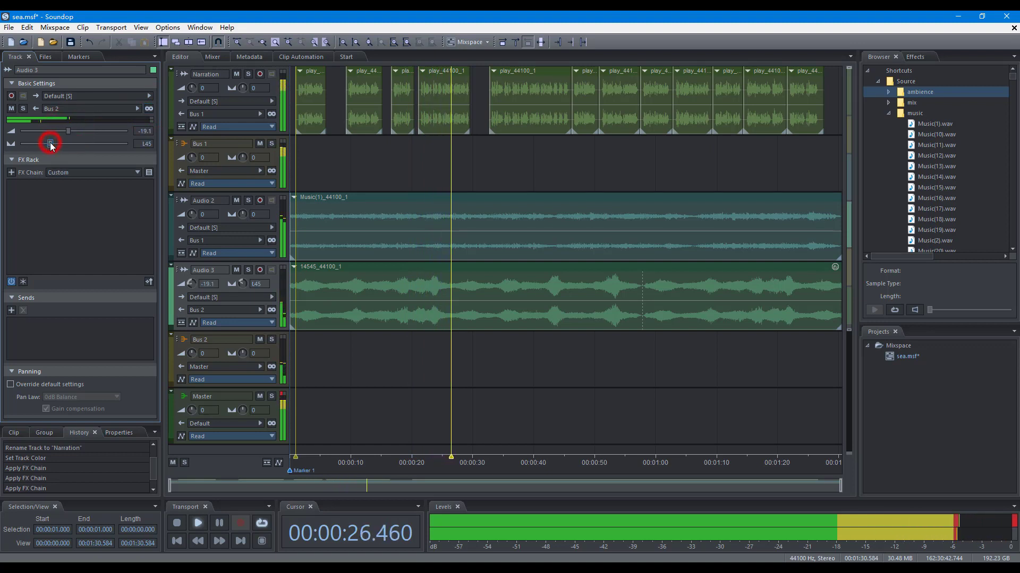
click(64, 173)
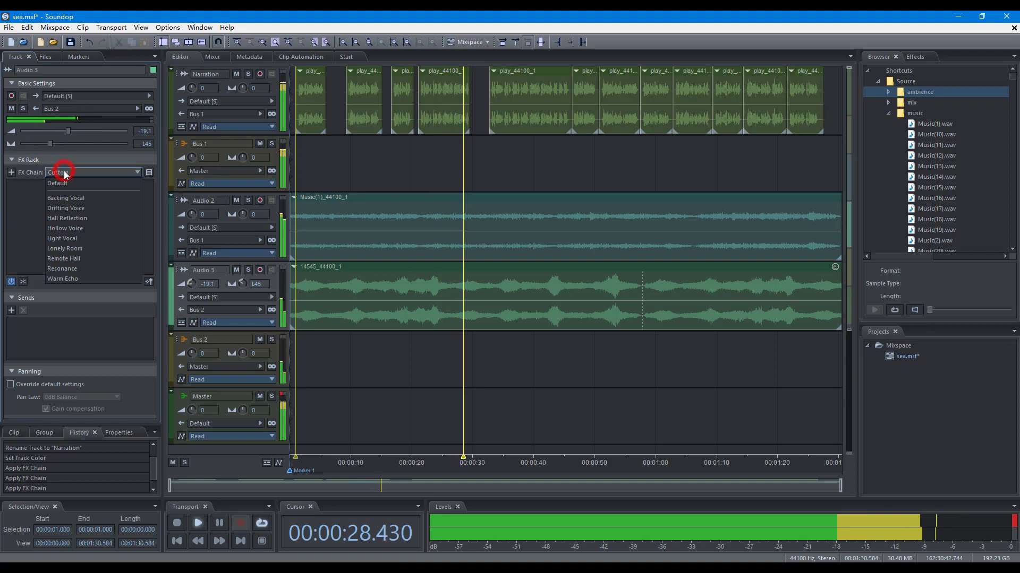
click(66, 198)
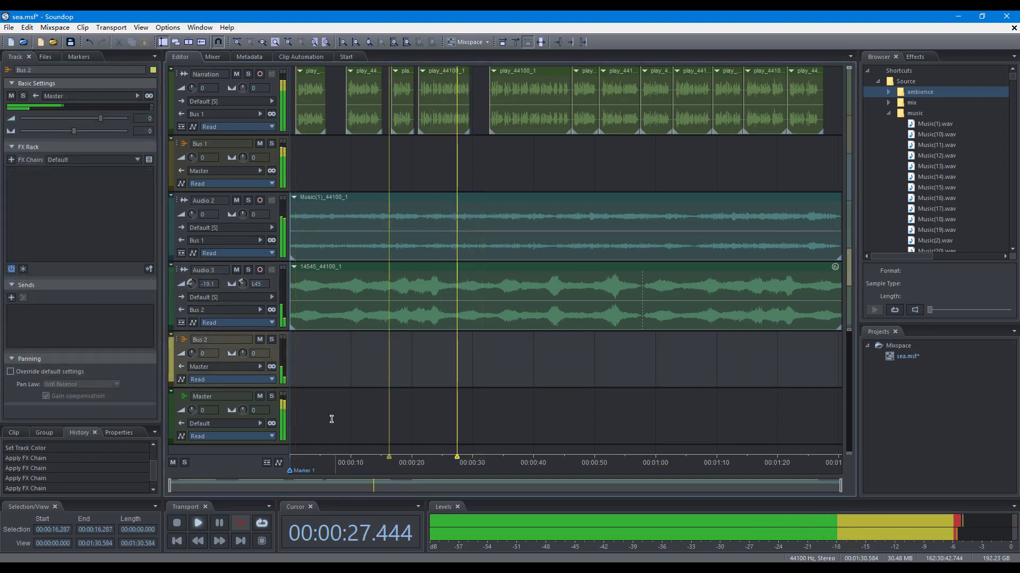
- Route Narration's output to the Audio 3: 1 - Compressor side-chain and add a send
click(246, 423)
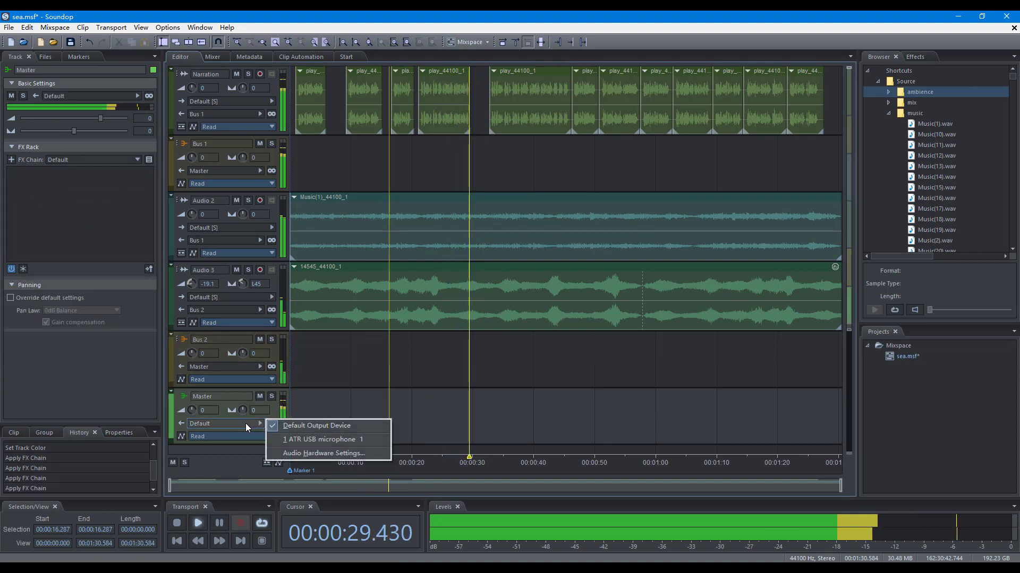
click(243, 110)
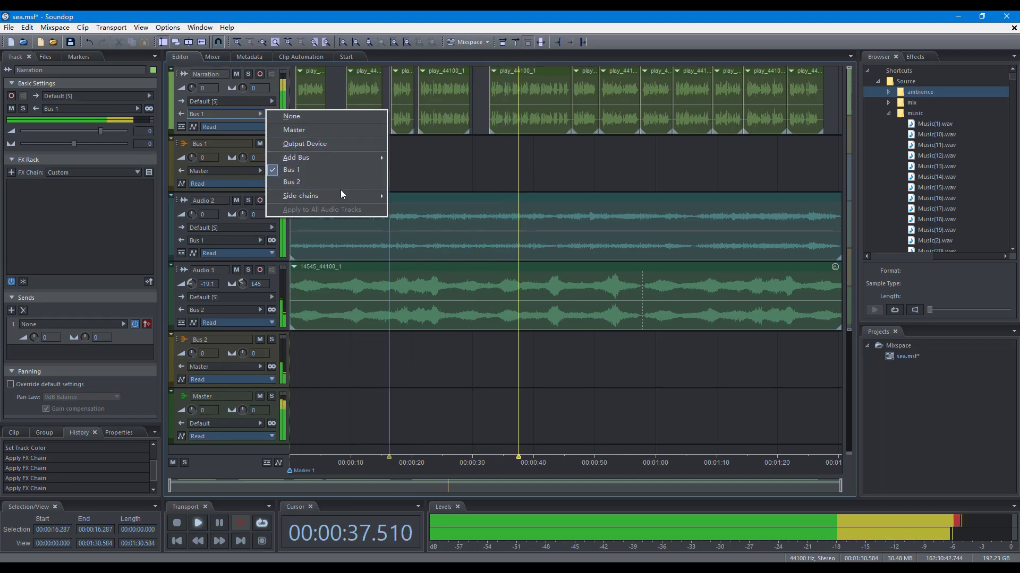
mouse_move(340, 193)
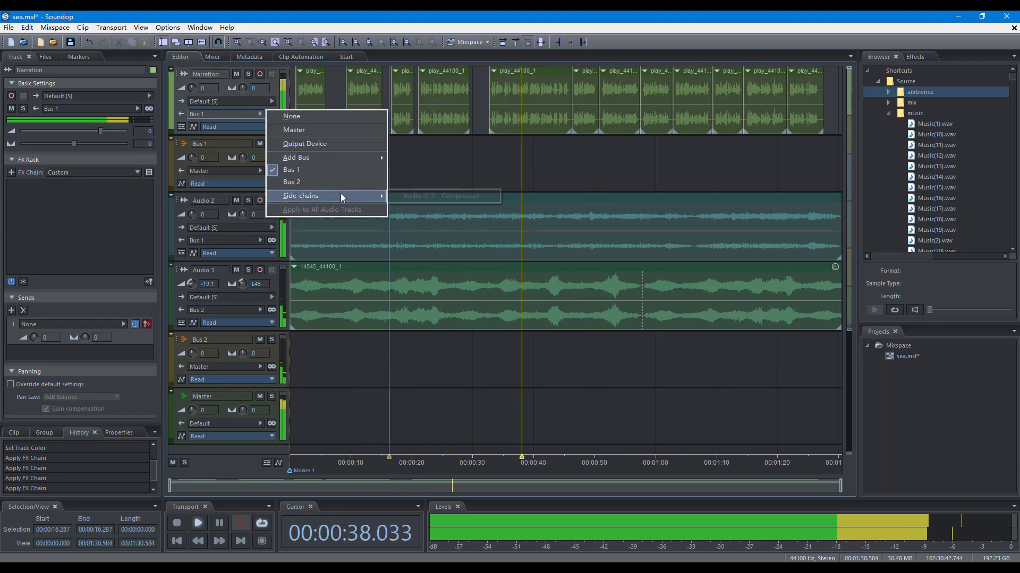
click(417, 198)
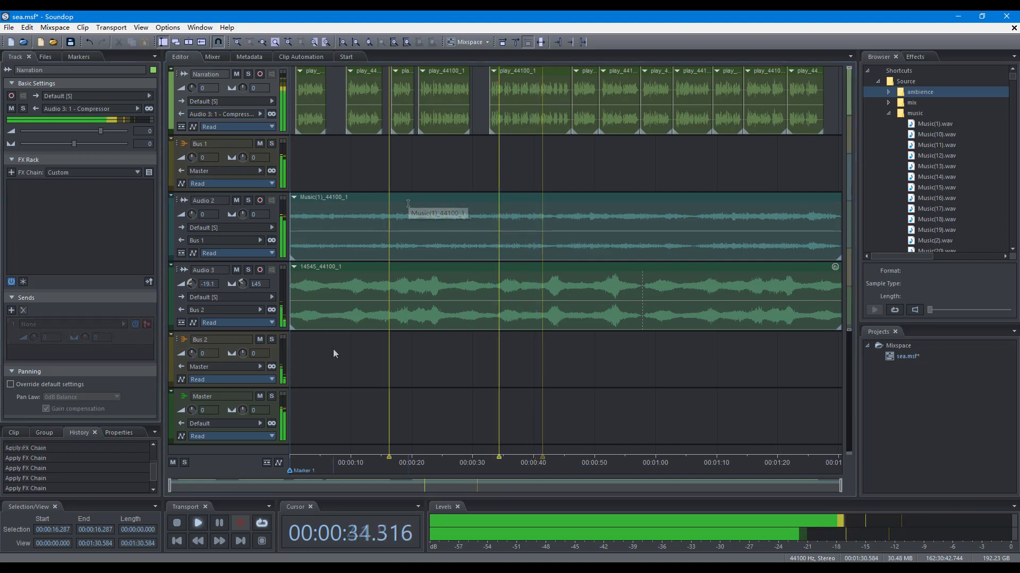
click(11, 310)
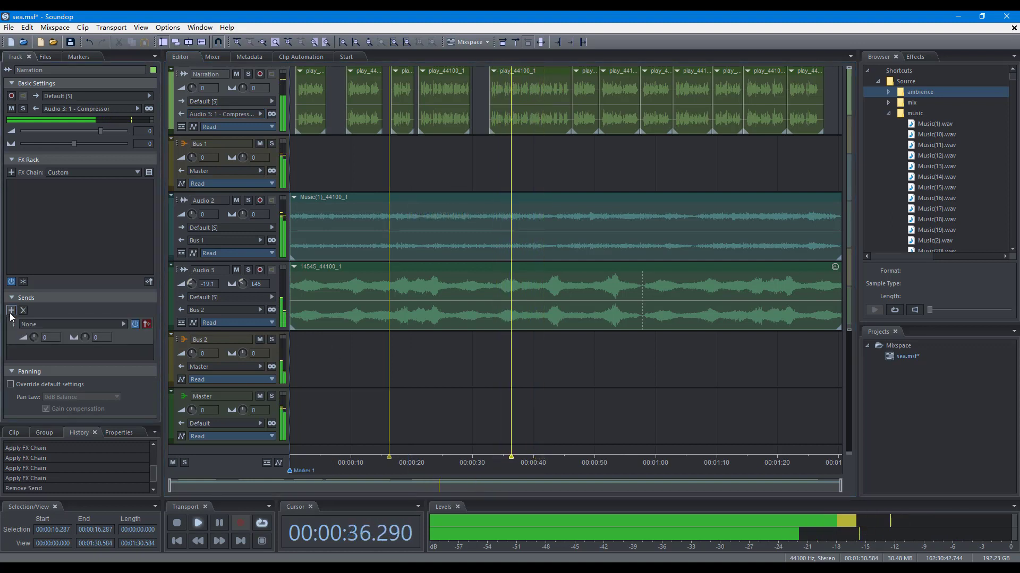
click(43, 325)
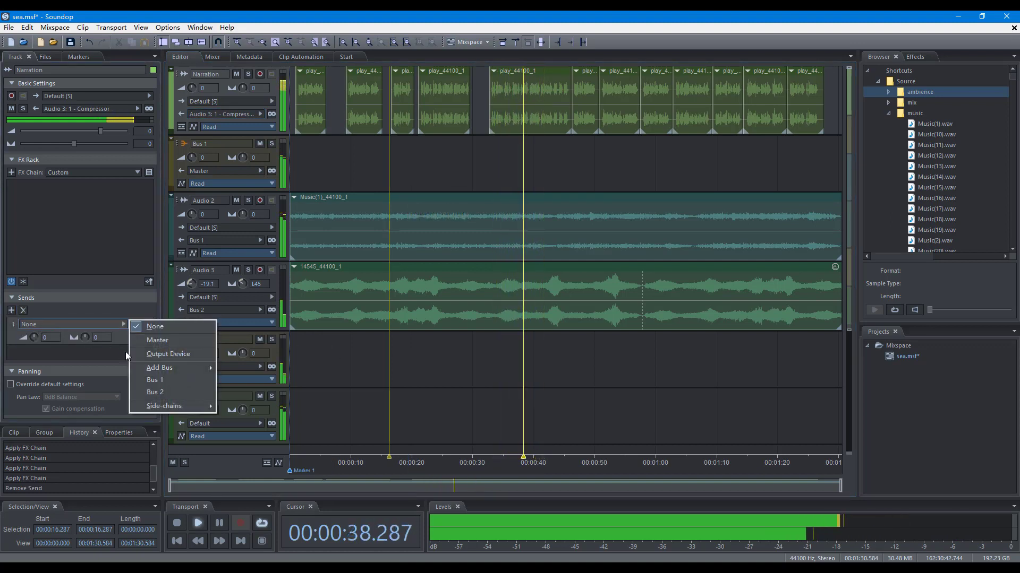
- Send Narration to Bus 2, then mute and solo Narration and solo Audio 2 and Audio 3
click(166, 392)
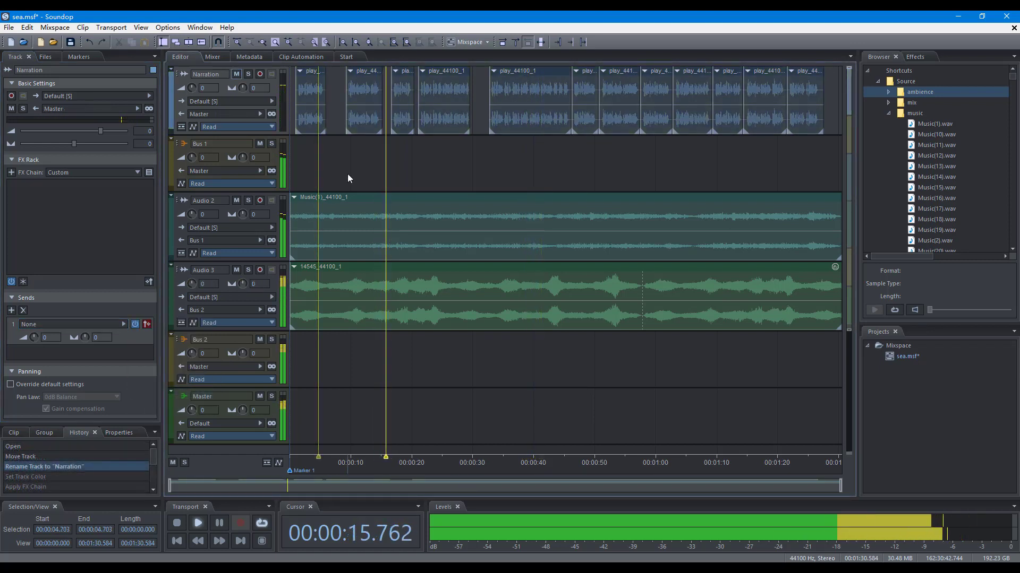
click(236, 74)
click(248, 74)
click(249, 200)
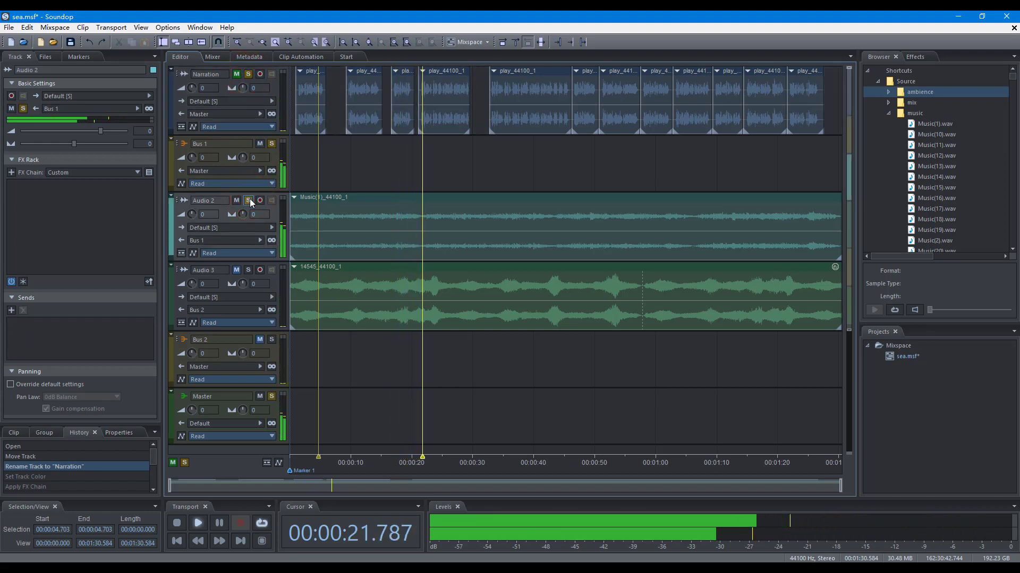
click(249, 270)
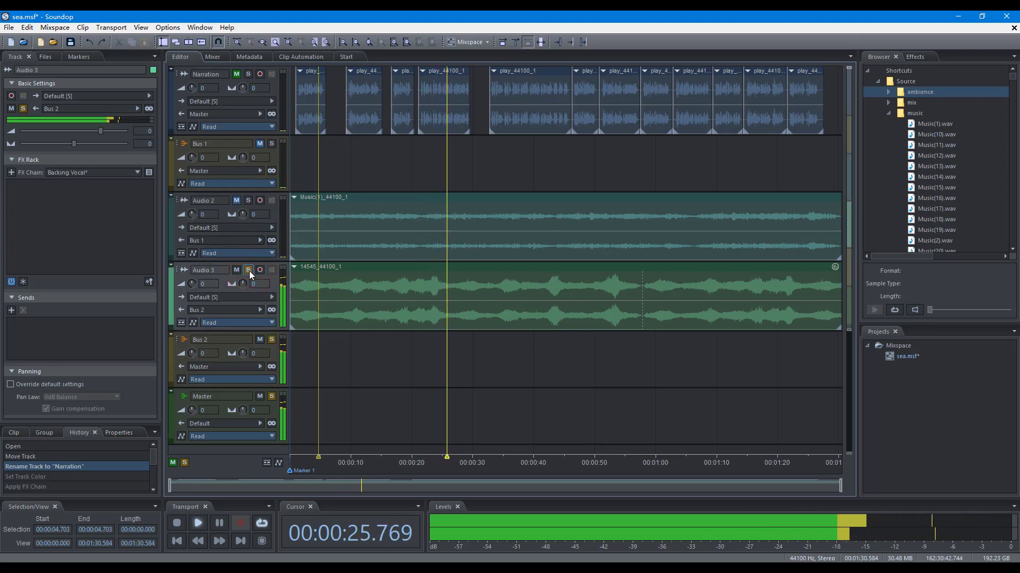
- Toggle Audio 2's solo, select Audio 3, then clear all mutes and solos globally
click(248, 201)
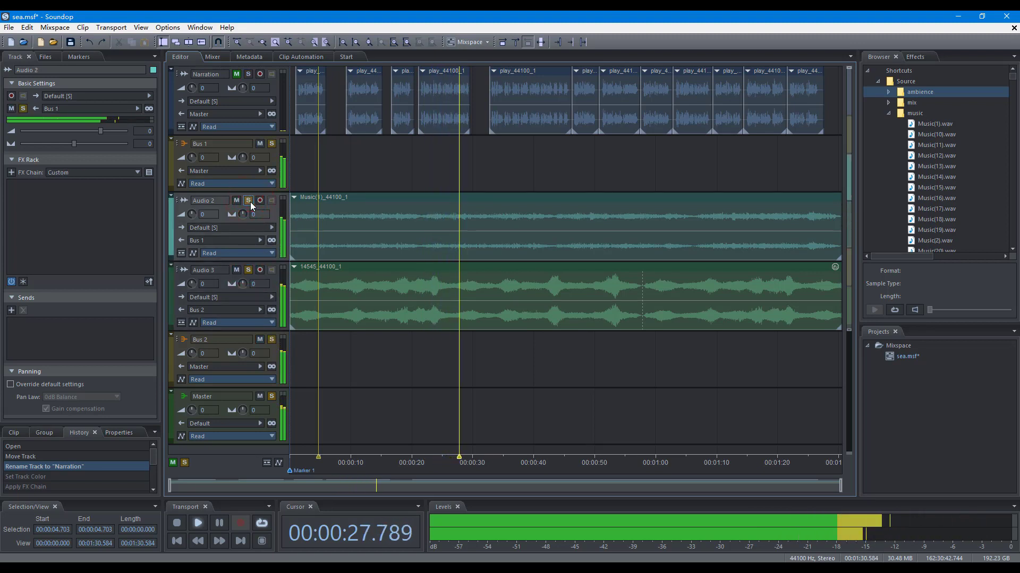
click(249, 200)
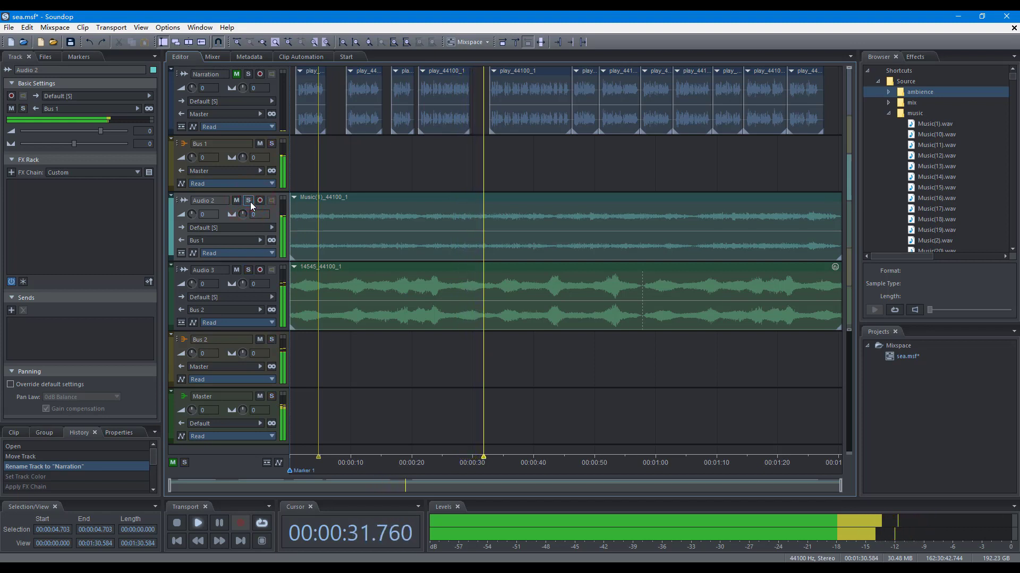
click(248, 201)
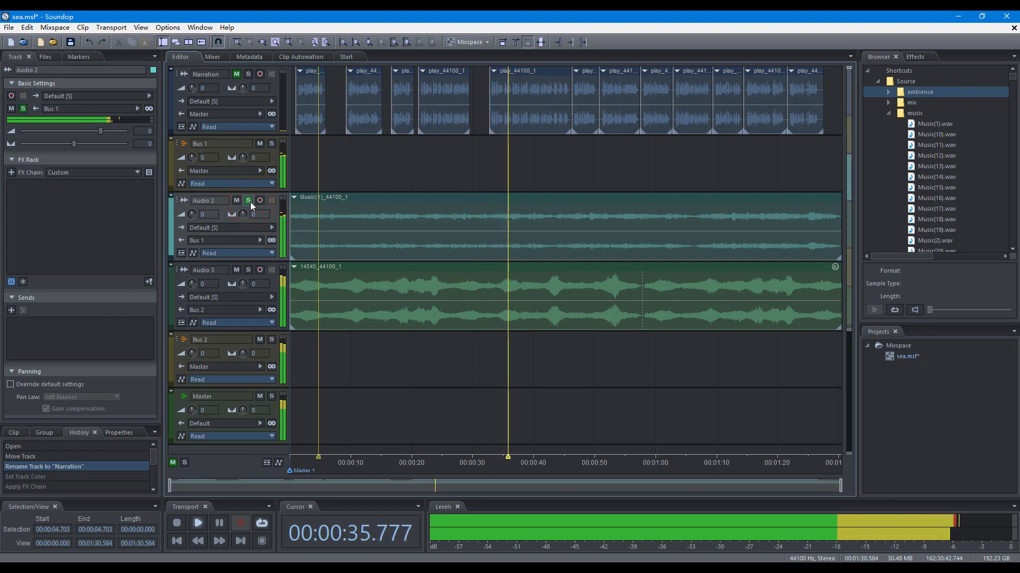
click(357, 297)
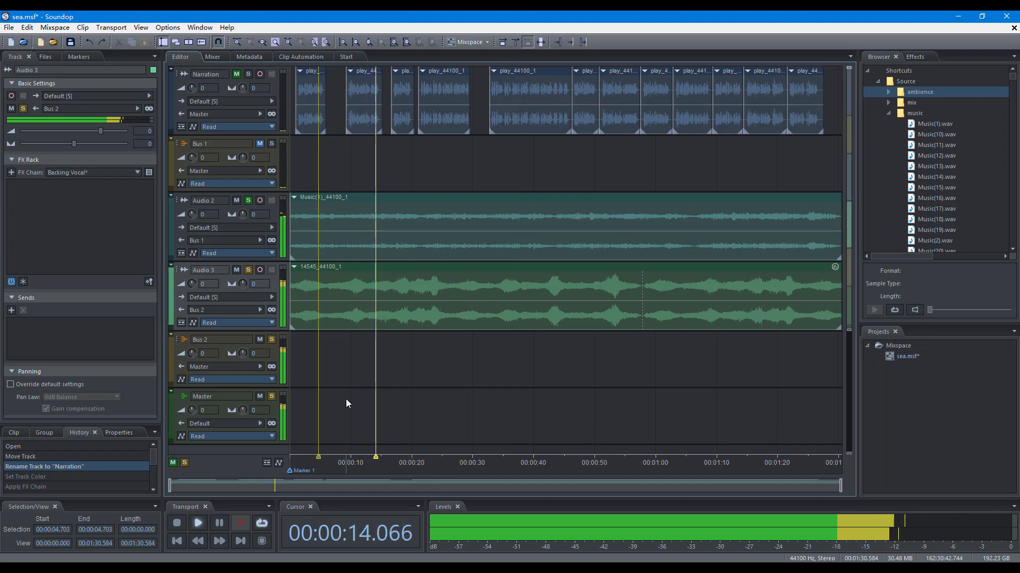
click(174, 461)
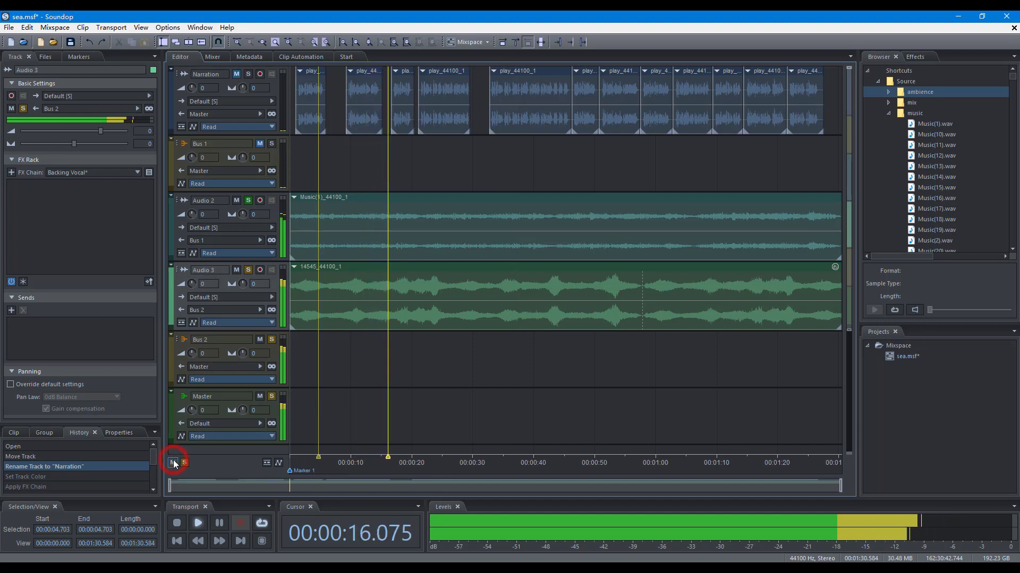
click(183, 464)
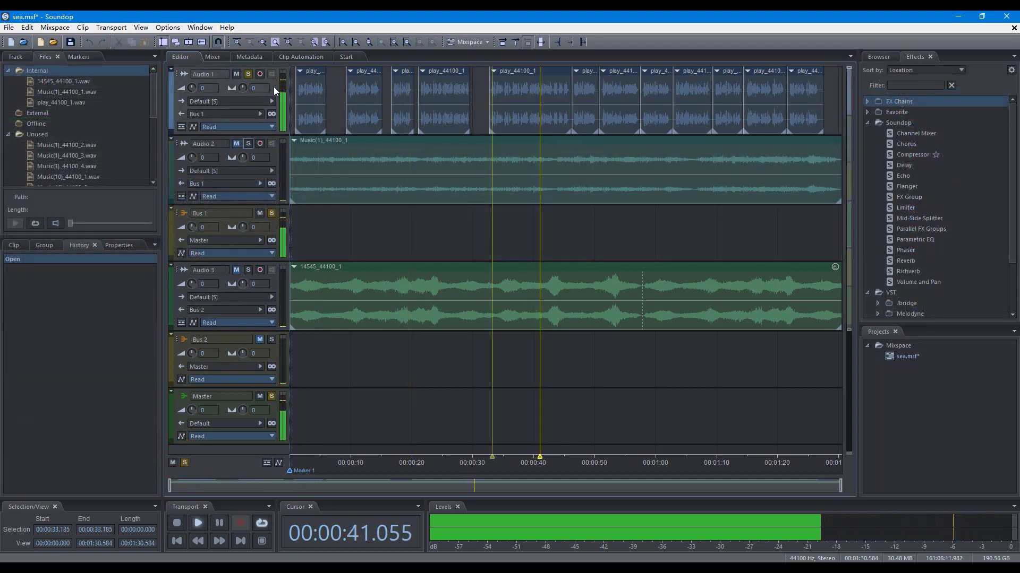
- Enable Solo Follows Selected Track in the Options menu
click(168, 27)
click(200, 78)
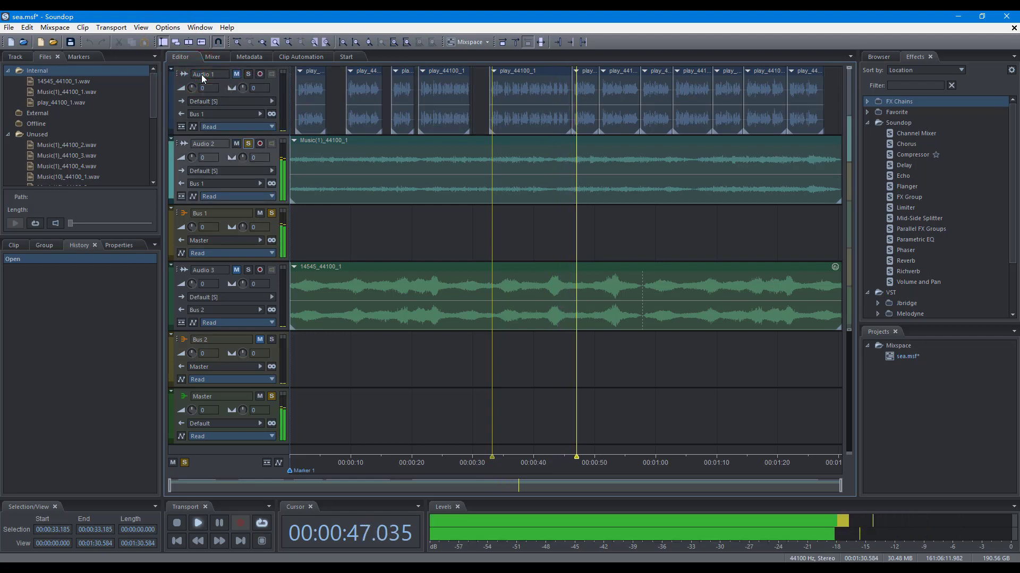
- Select Audio 1, then disable Exclusive track solo and enable automatic audio track colouring in Mixspace preferences
click(203, 78)
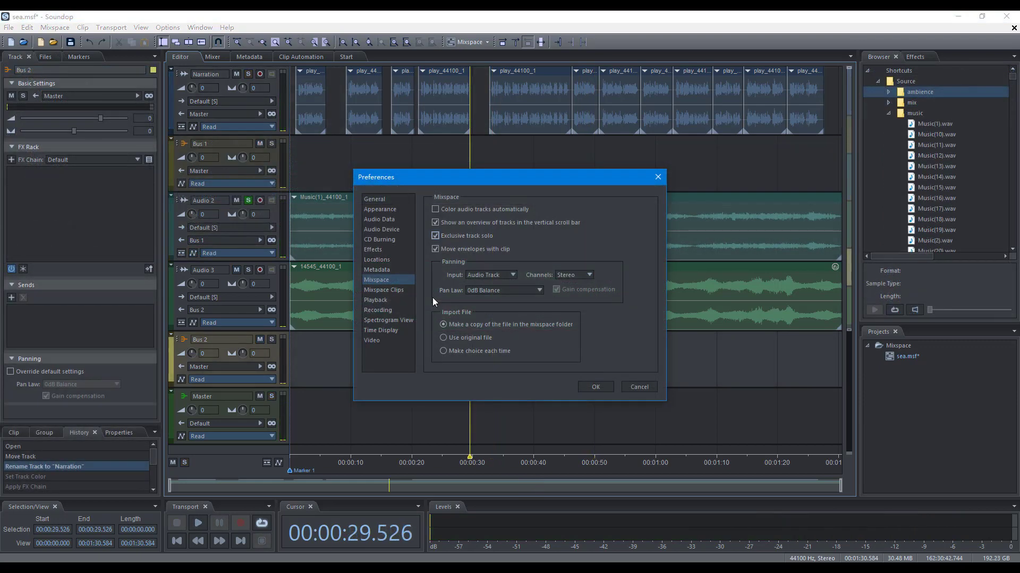
click(435, 235)
click(436, 210)
click(600, 388)
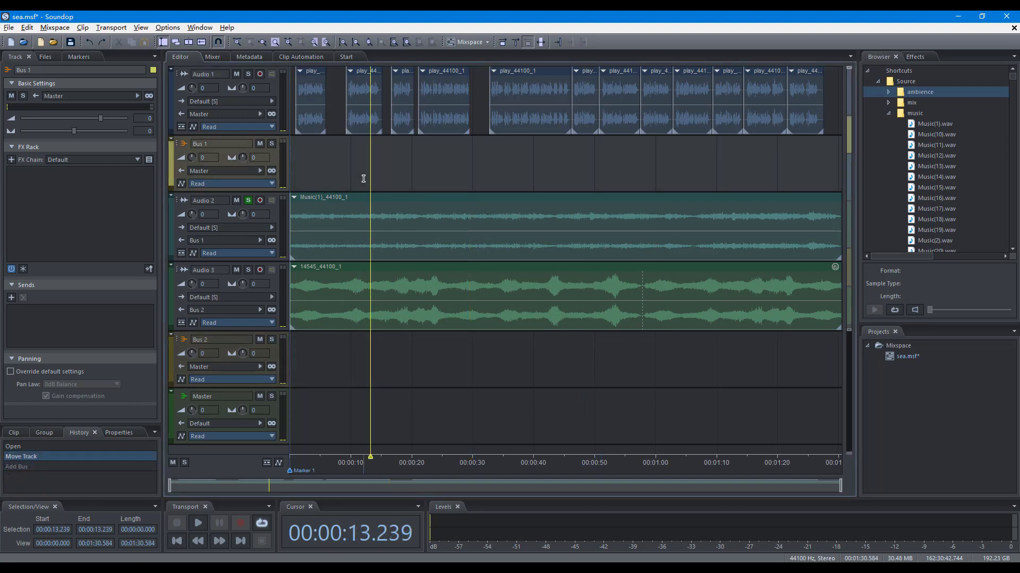
- Add a new audio track, a new bus track, and a batch of tracks via the insert dialog
key(shift+a)
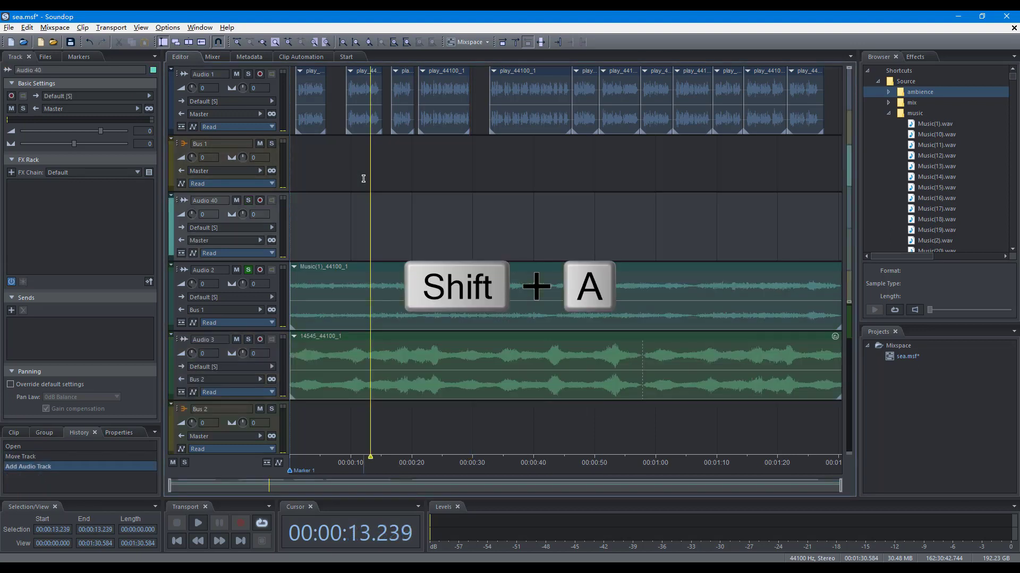
key(shift+b)
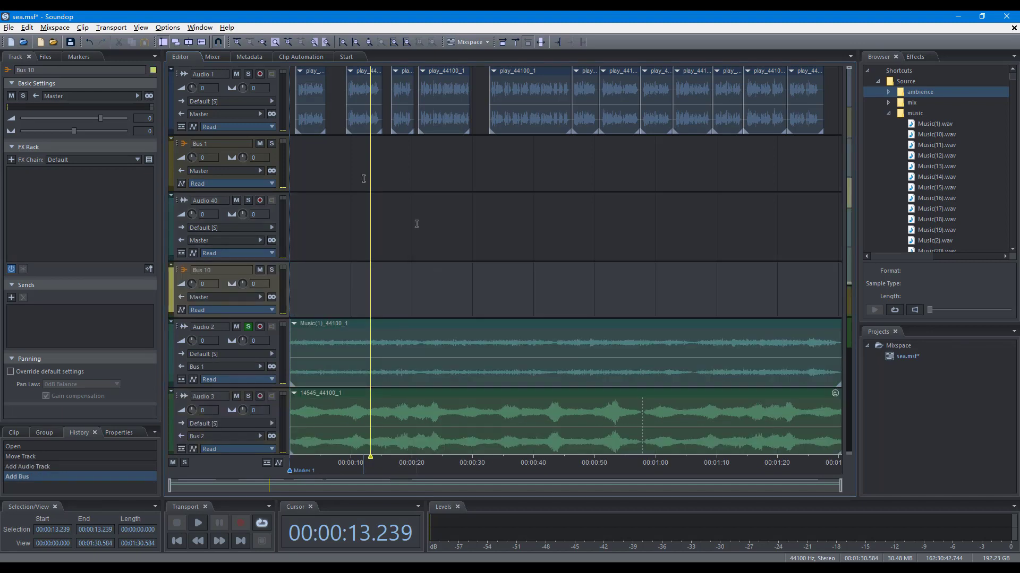
key(shift+i)
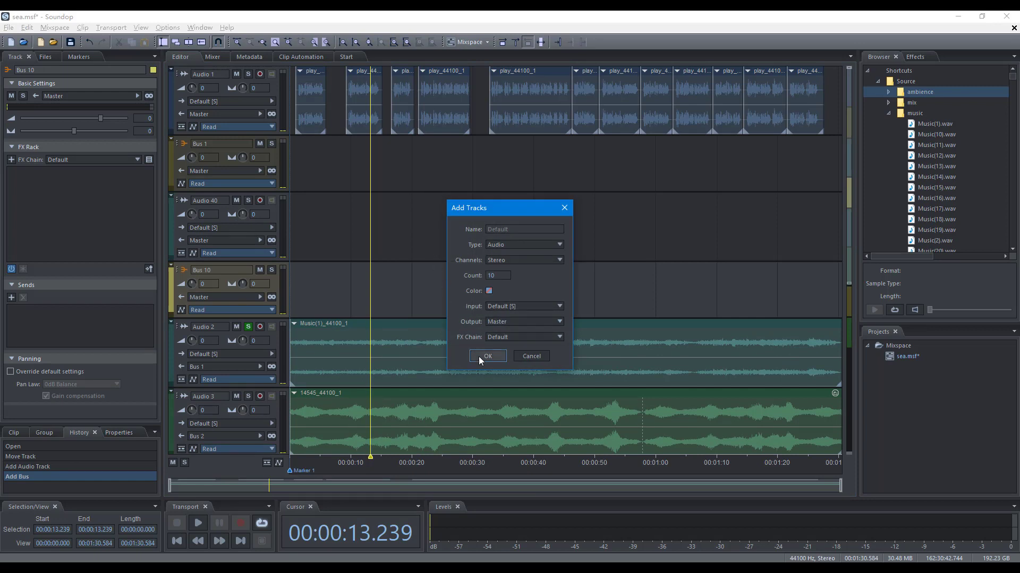
click(479, 357)
- Delete the Audio 40 track and bring up the Delete Empty Tracks options
click(419, 238)
key(ctrl+BackSpace)
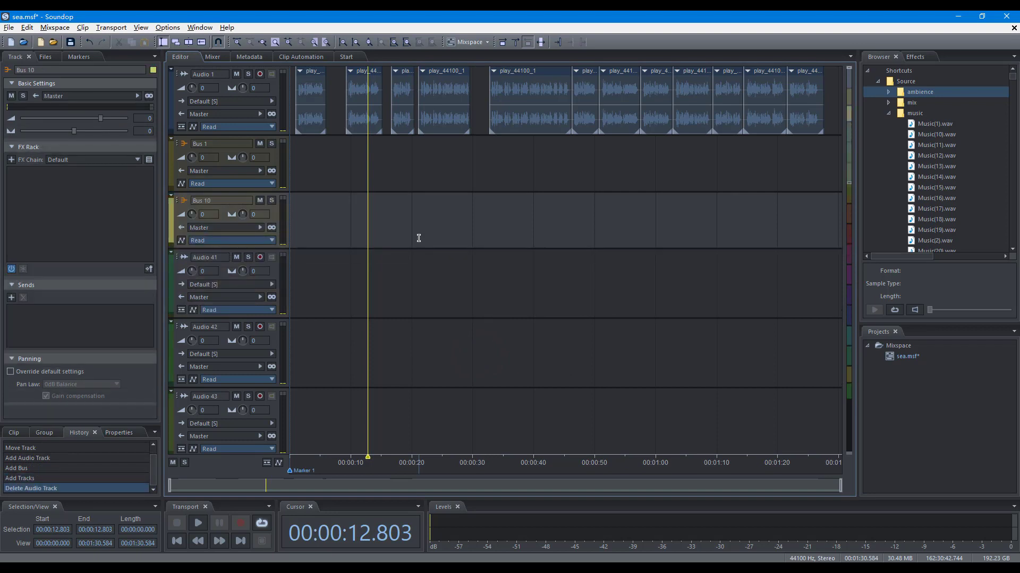
key(shift+e)
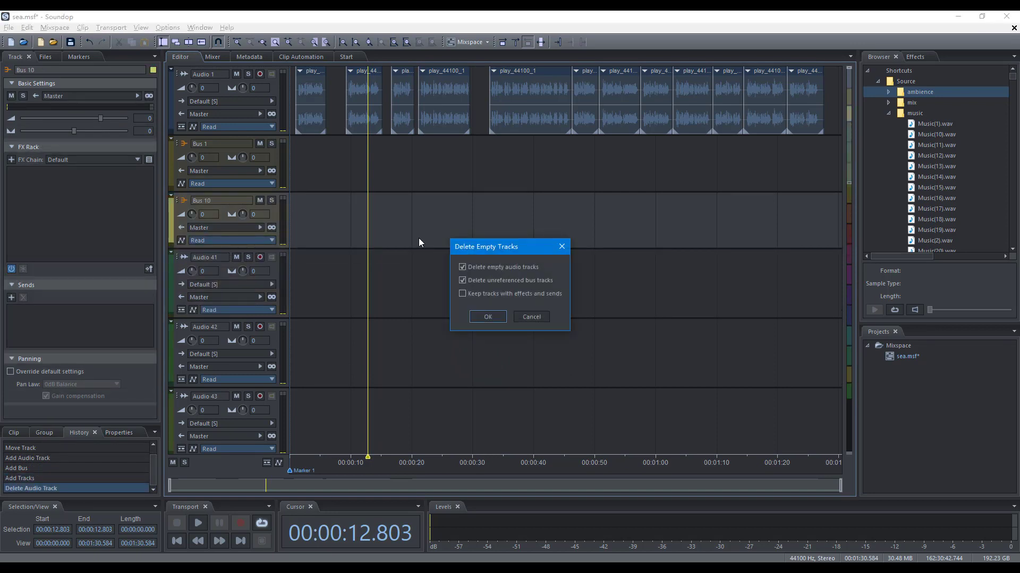
- Delete all empty tracks, then move Audio 2 above Bus 1 and back below it
click(494, 319)
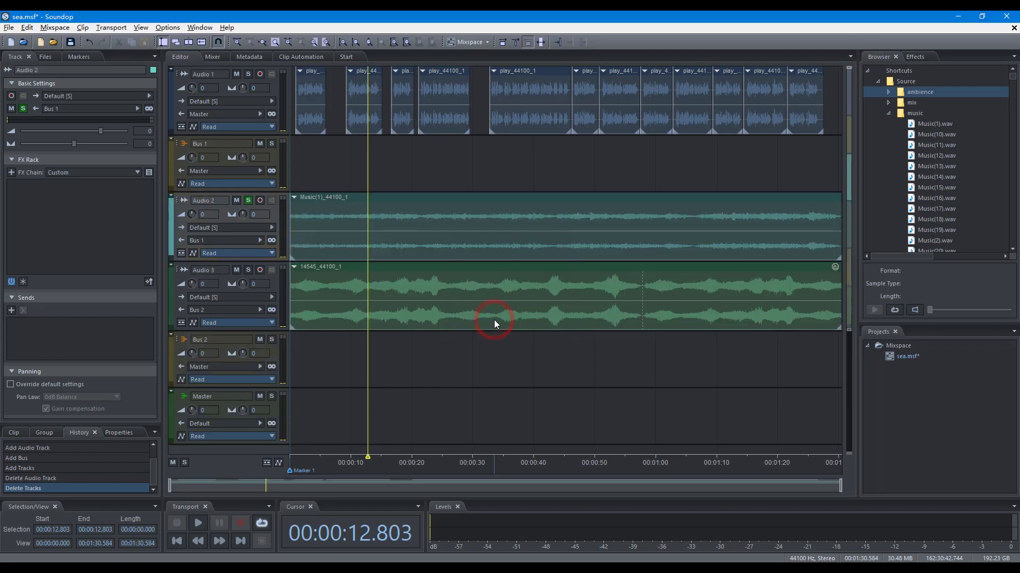
key(Up)
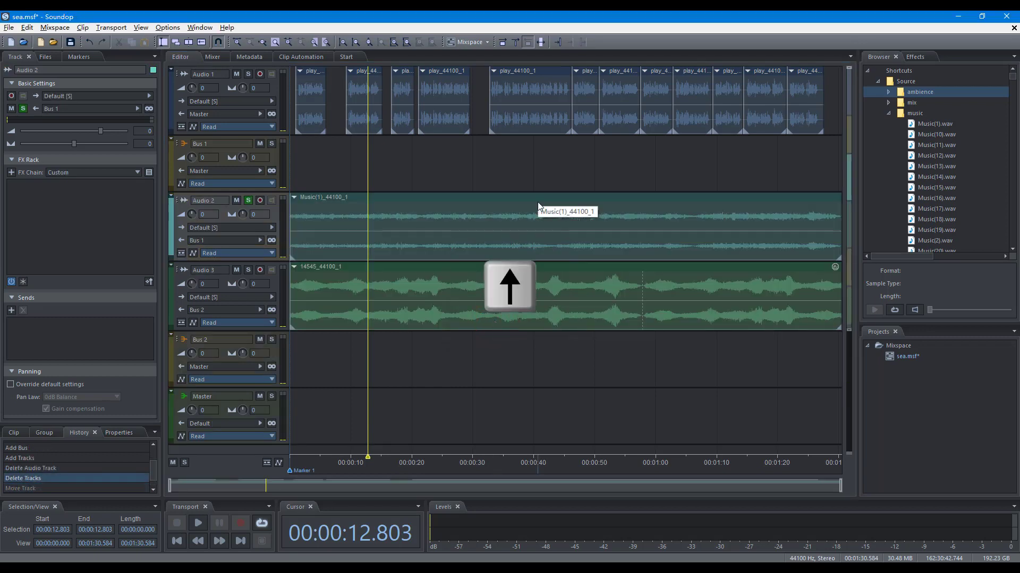
key(Down)
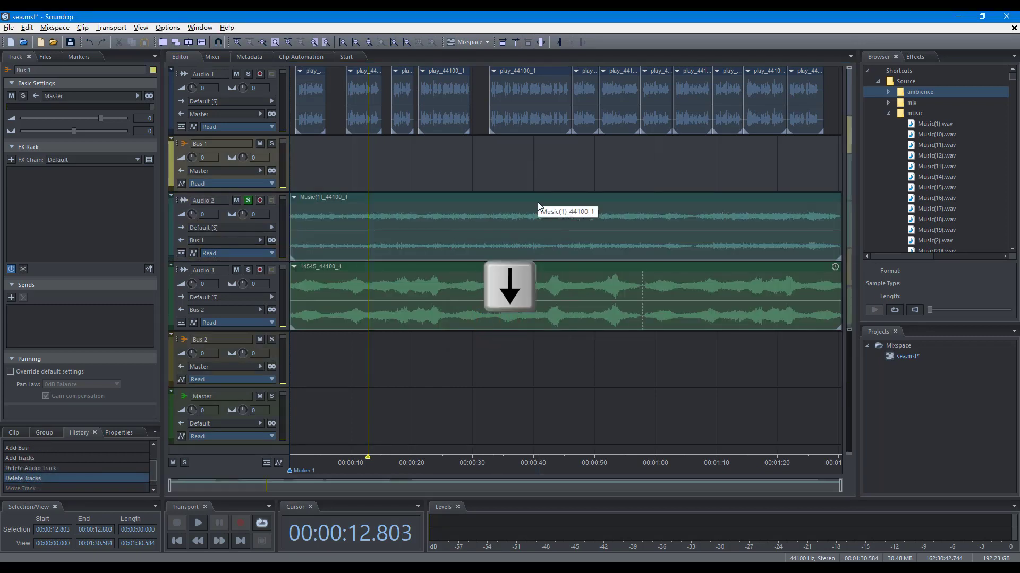
key(ctrl+minus)
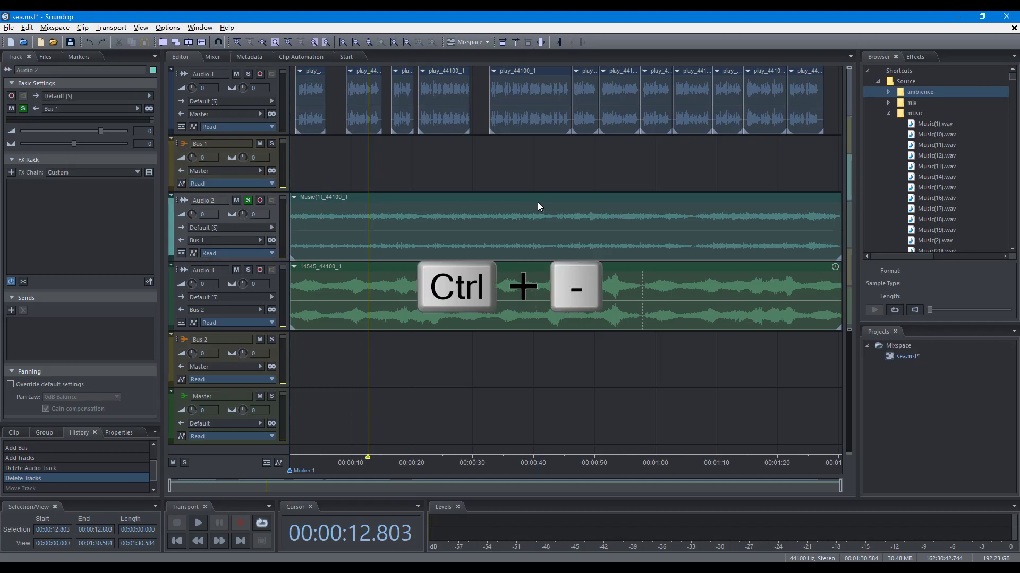
key(ctrl+plus)
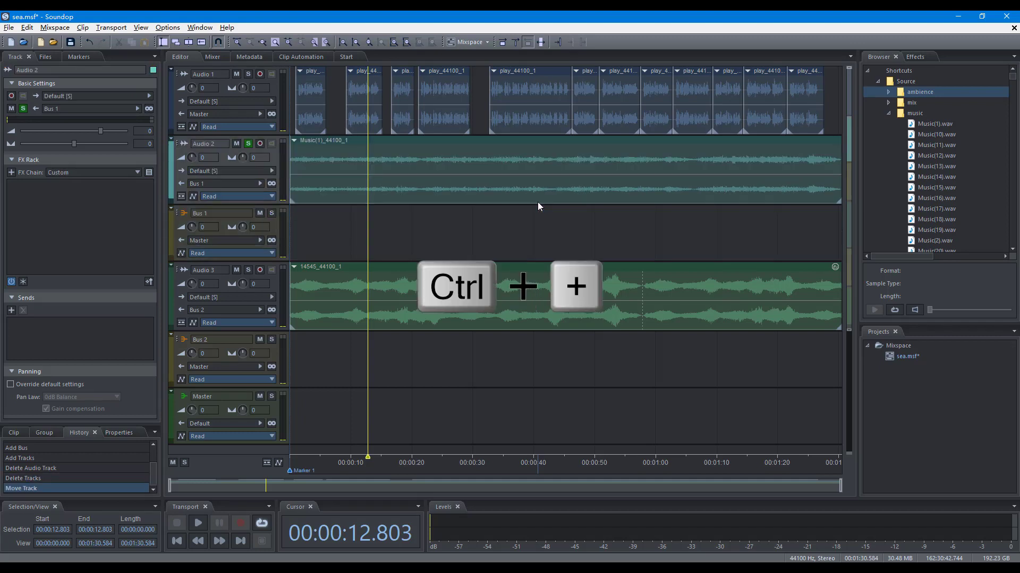
- Start playback, toggle mute on the selected track, and clear solo on all tracks
key(space)
key(shift+m)
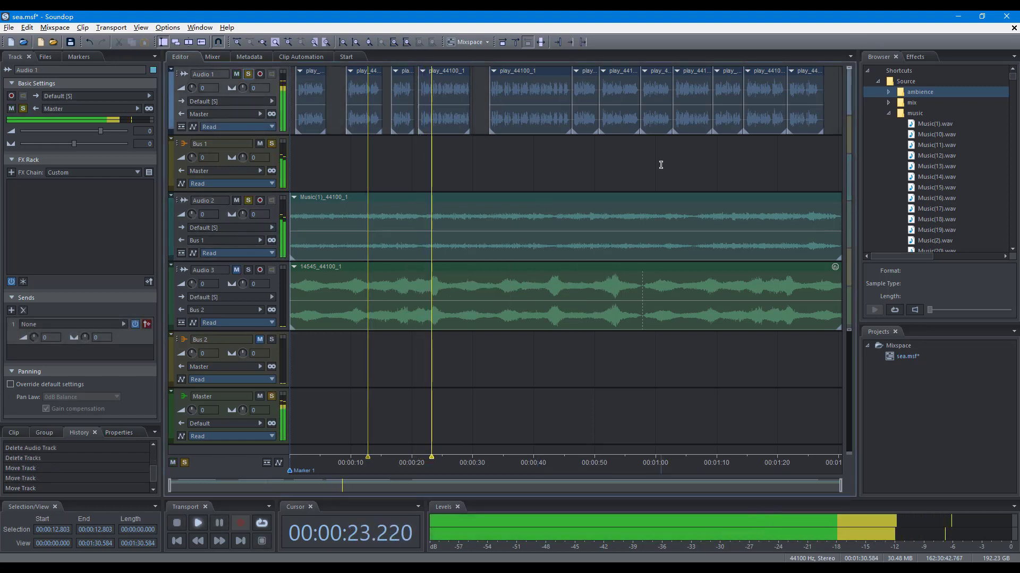
key(shift+s)
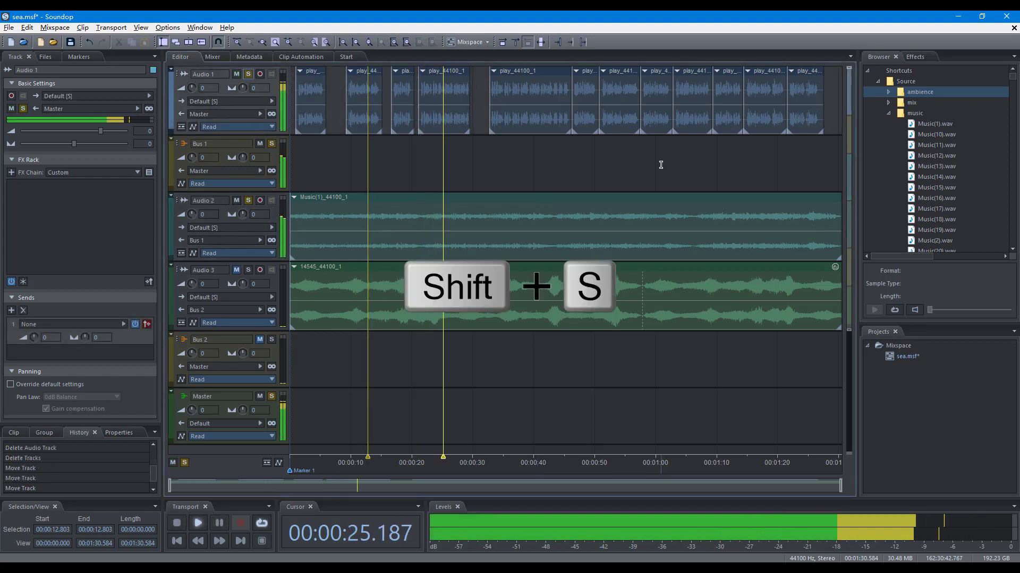
- Stop playback, colour the Audio 1 track green, and maximise it
key(space)
key(ctrl+shift+c)
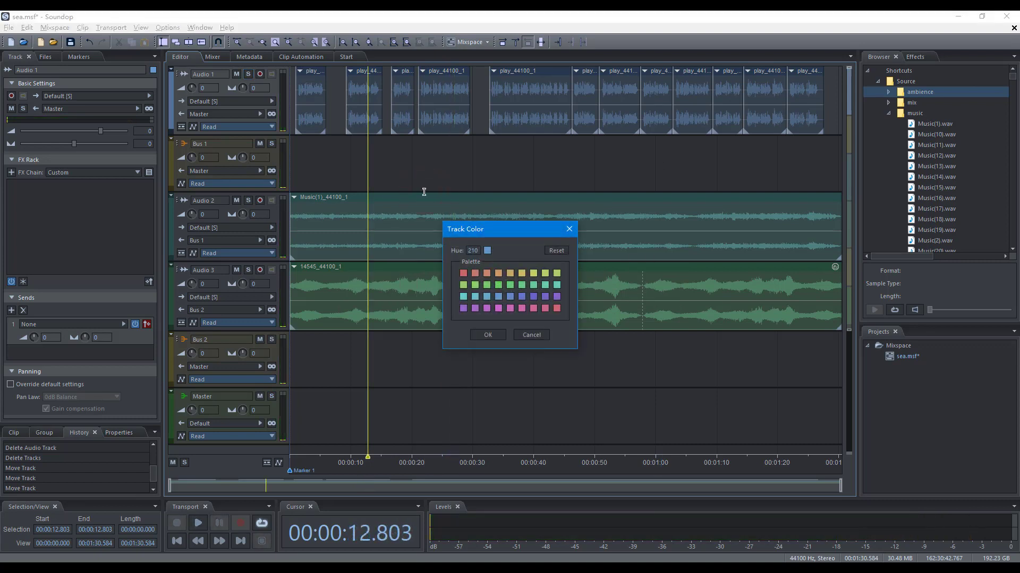
click(463, 285)
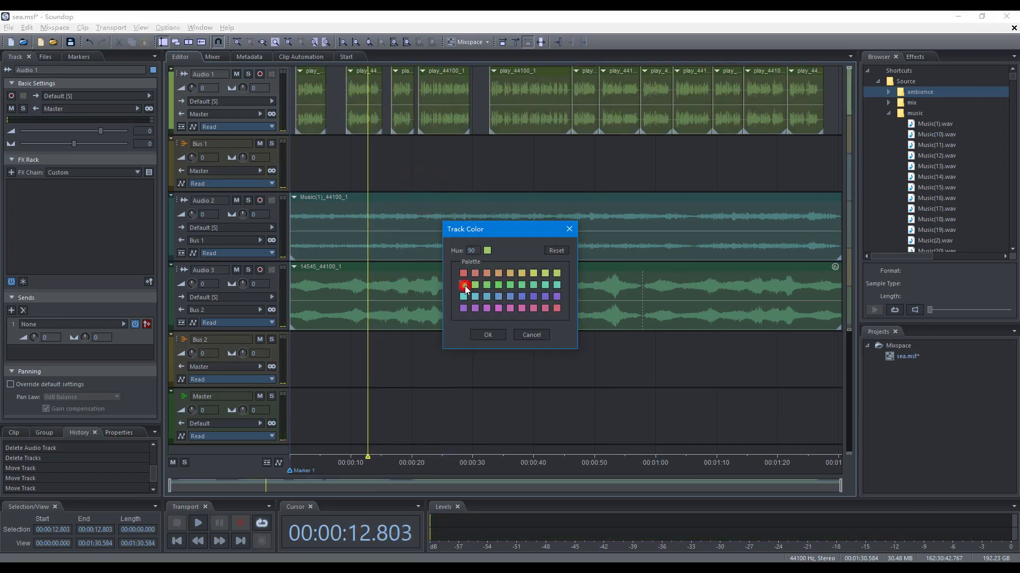
click(488, 335)
key(shift+slash)
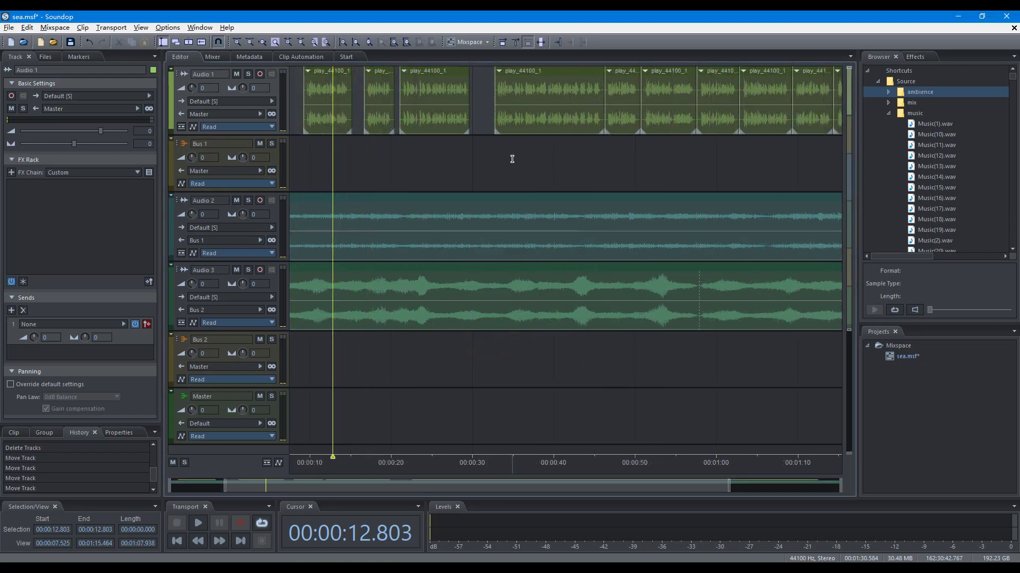
- Restore Audio 1 to normal height, then collapse it to a thin strip
key(z)
key(shift+backslash)
key(minus)
key(minus)
- Start playback, switch to the Mixer view, then return to the Editor view
key(space)
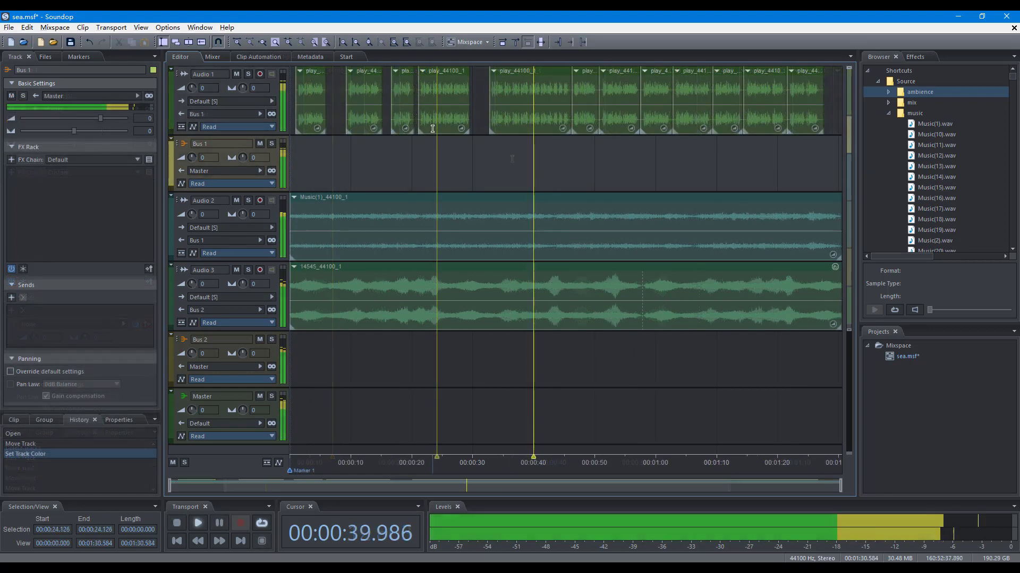
key(2)
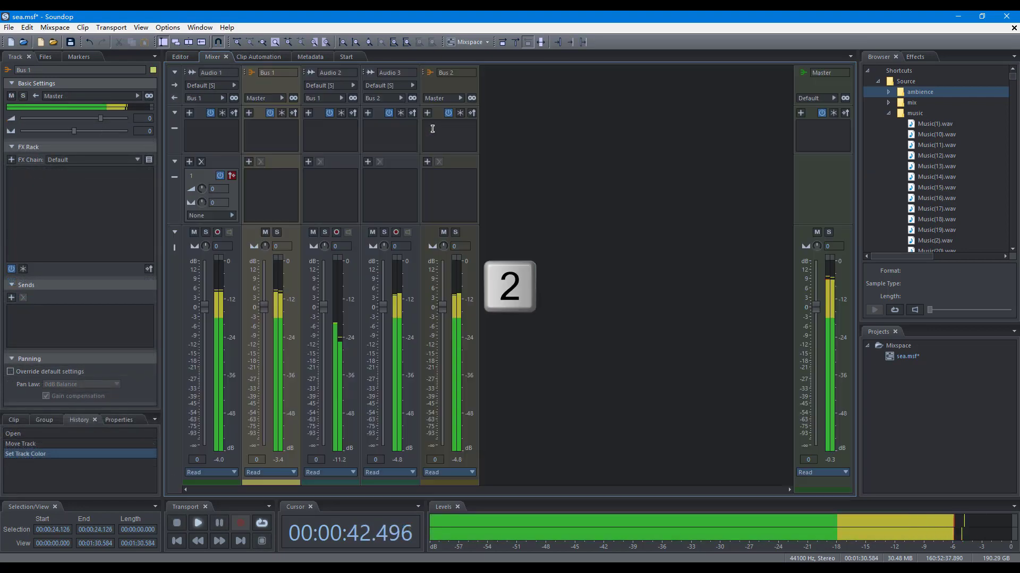
key(2)
key(2)
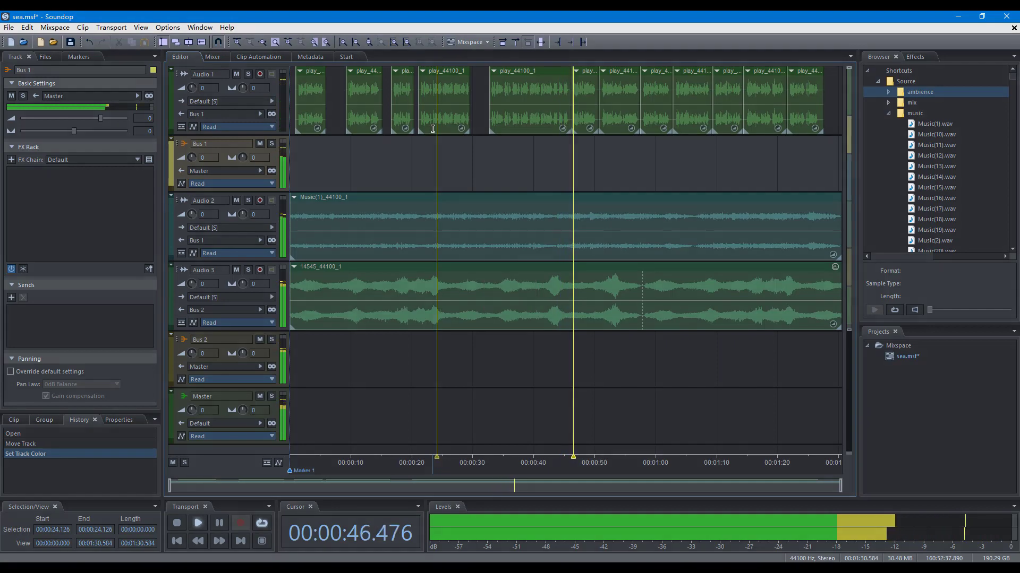